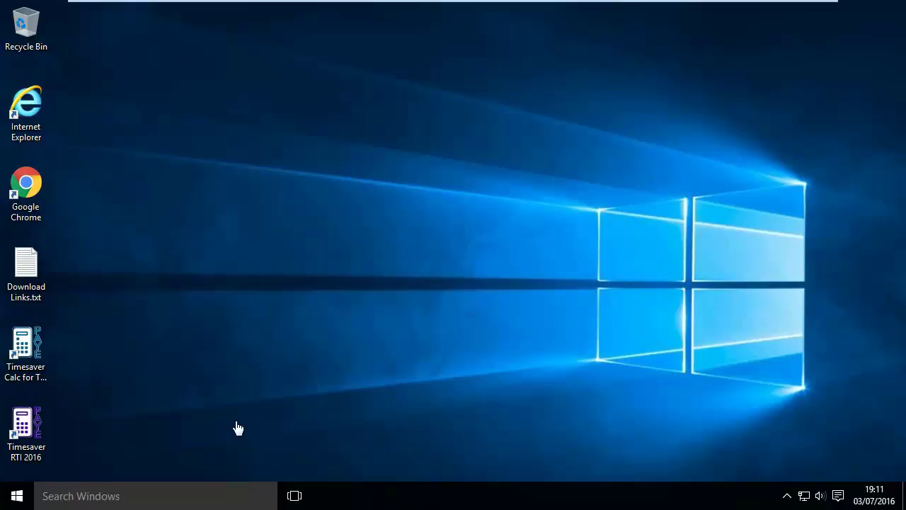
# Step: Launch Timesaver Calc for Tax UK 2016 and continue with the free version
pyautogui.click(31, 370)
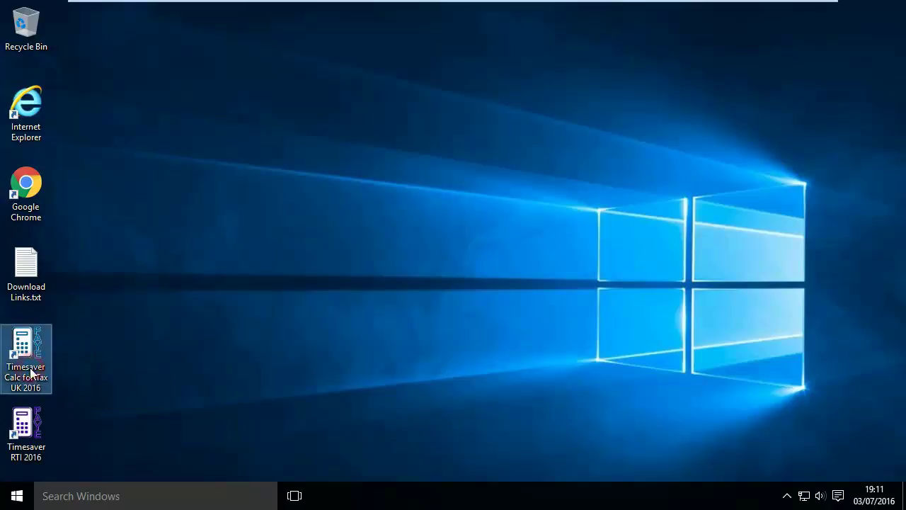
pyautogui.click(27, 425)
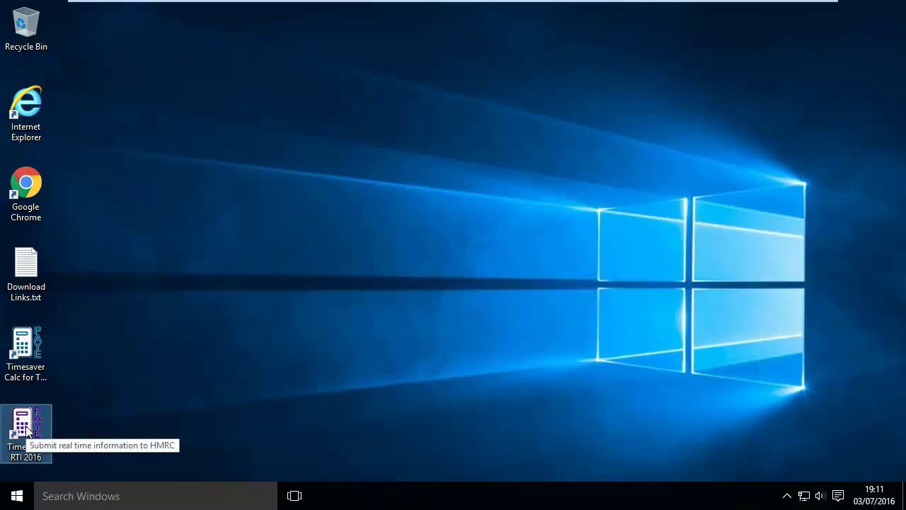
pyautogui.click(129, 365)
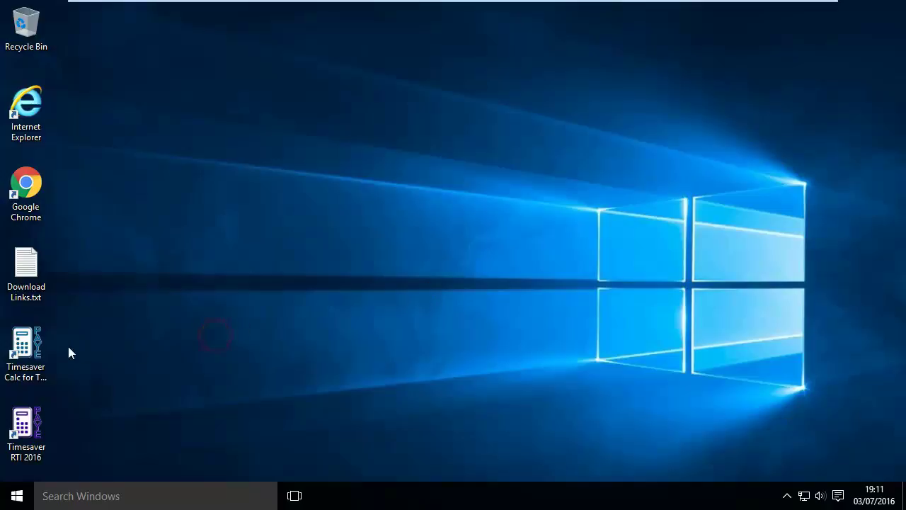
pyautogui.click(23, 345)
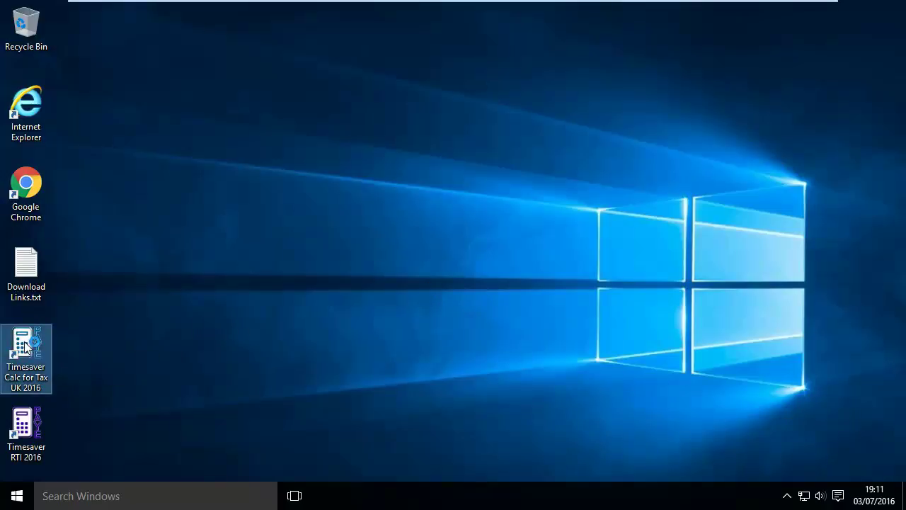
pyautogui.doubleClick(25, 345)
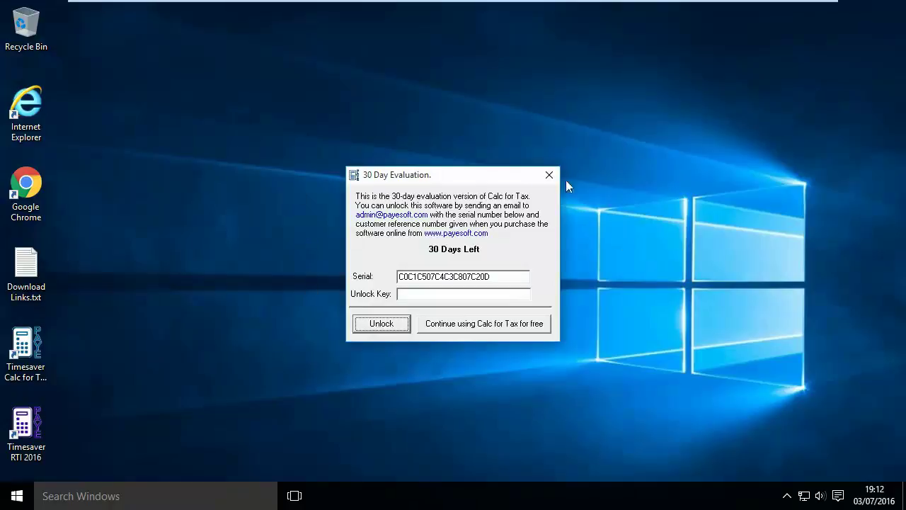
pyautogui.click(470, 324)
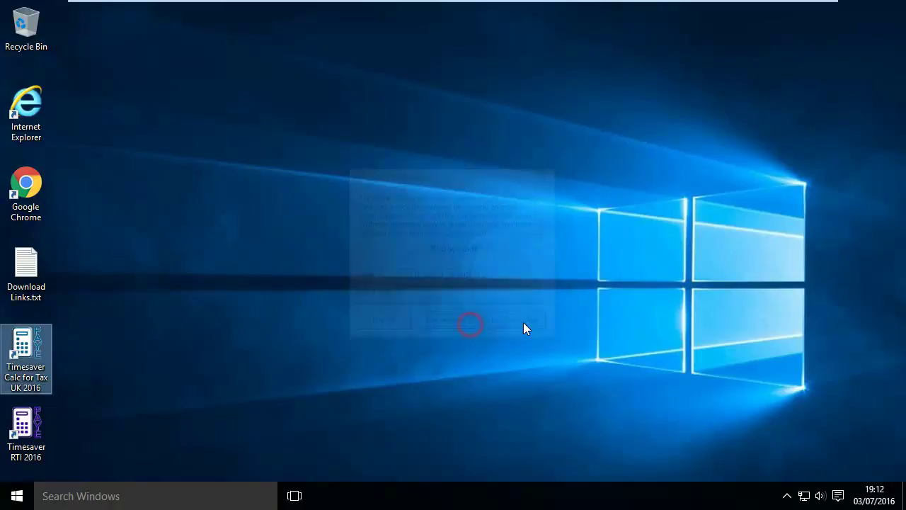
pyautogui.click(520, 279)
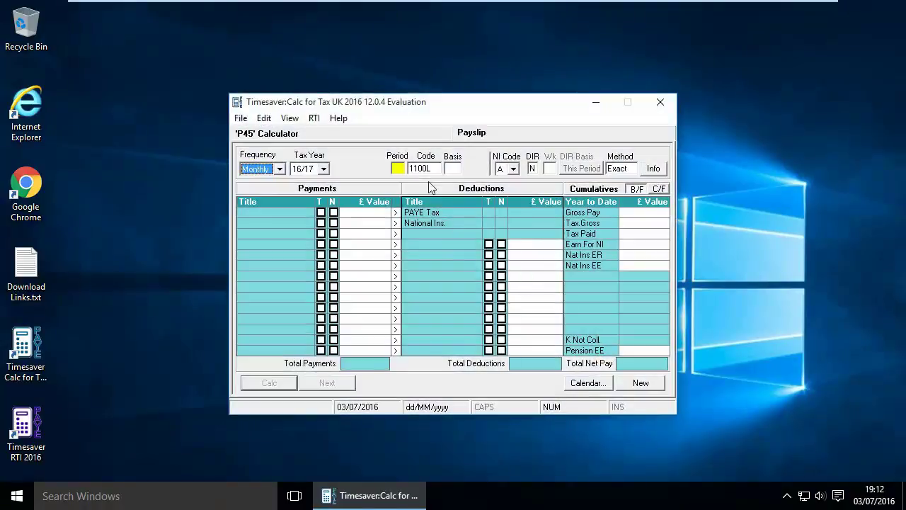
# Step: Calculate a period 1 payslip of 3000 titled Basic Pay, giving £2,304.24 net pay
pyautogui.click(399, 169)
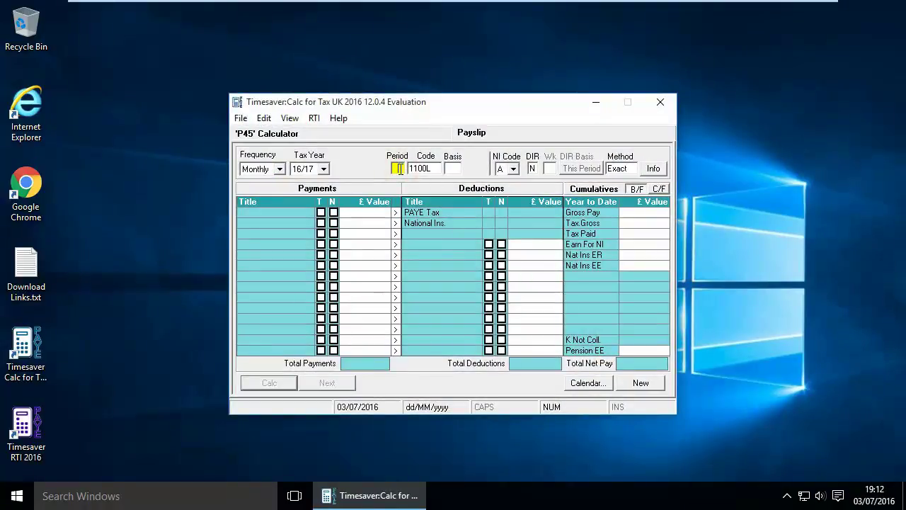
pyautogui.write('1')
pyautogui.click(362, 211)
pyautogui.write('3000')
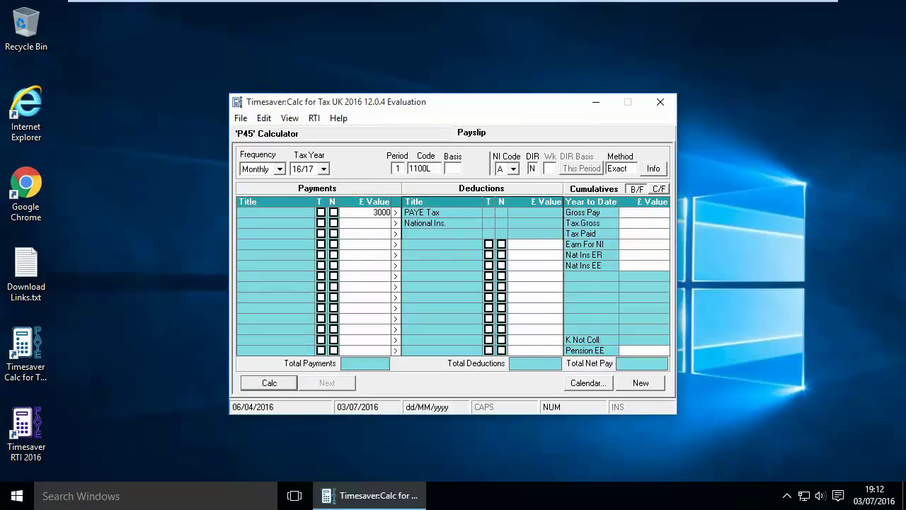
pyautogui.press('Return')
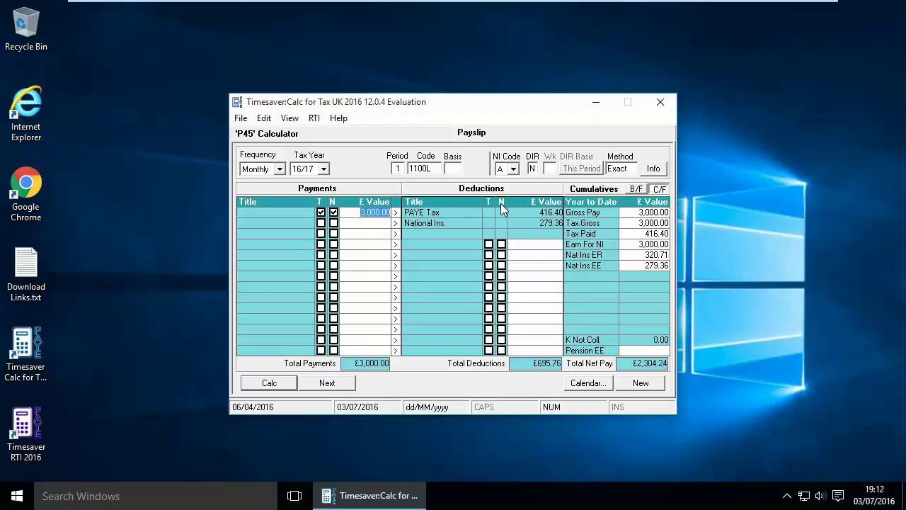
pyautogui.click(308, 213)
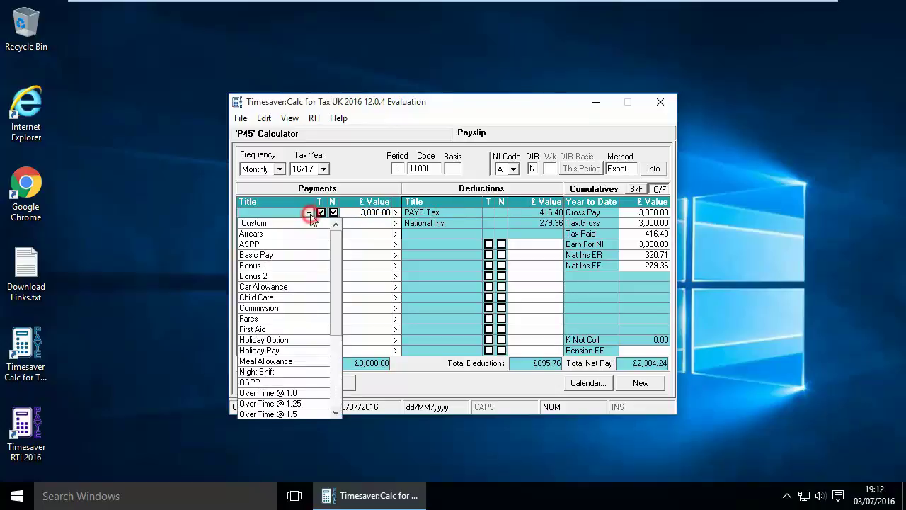
pyautogui.click(264, 254)
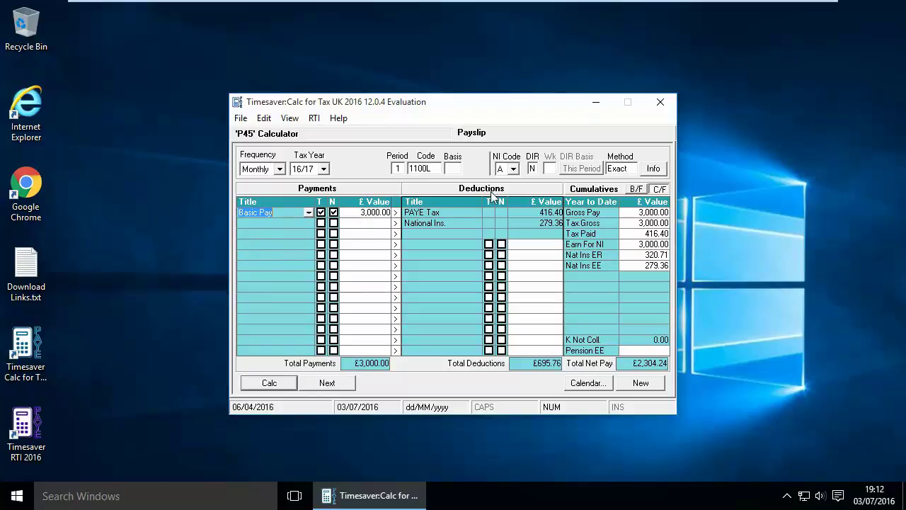
# Step: Store the payslip with title Mr, the employee's forename and surname, and reference 1
pyautogui.click(240, 118)
pyautogui.click(263, 196)
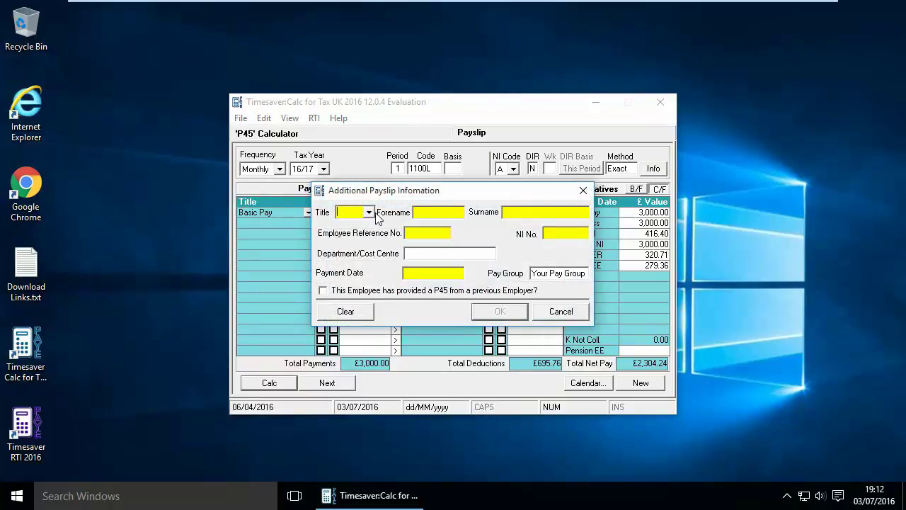
pyautogui.click(369, 212)
pyautogui.click(347, 225)
pyautogui.click(425, 212)
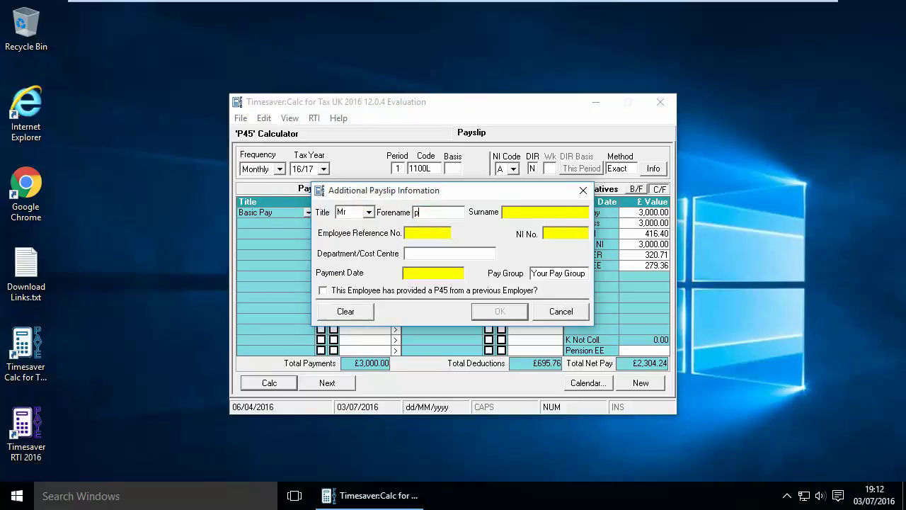
pyautogui.press('Tab')
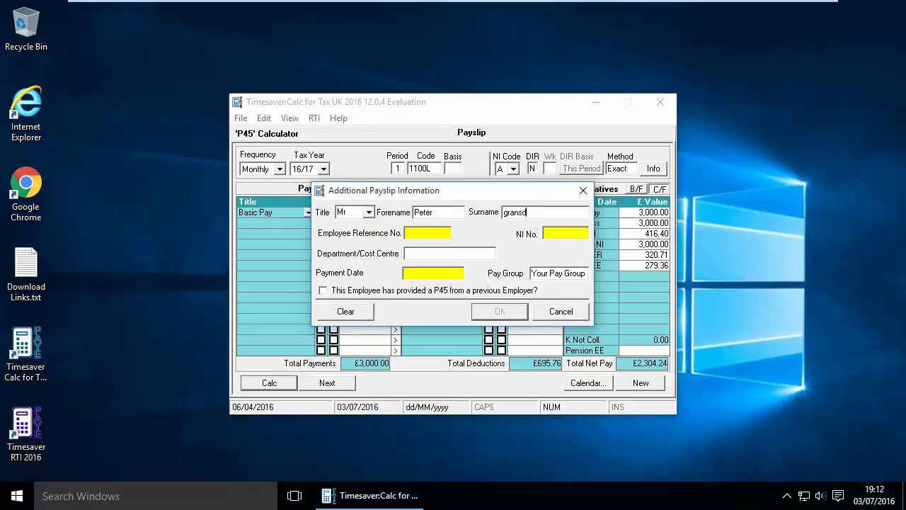
pyautogui.click(424, 232)
pyautogui.write('1')
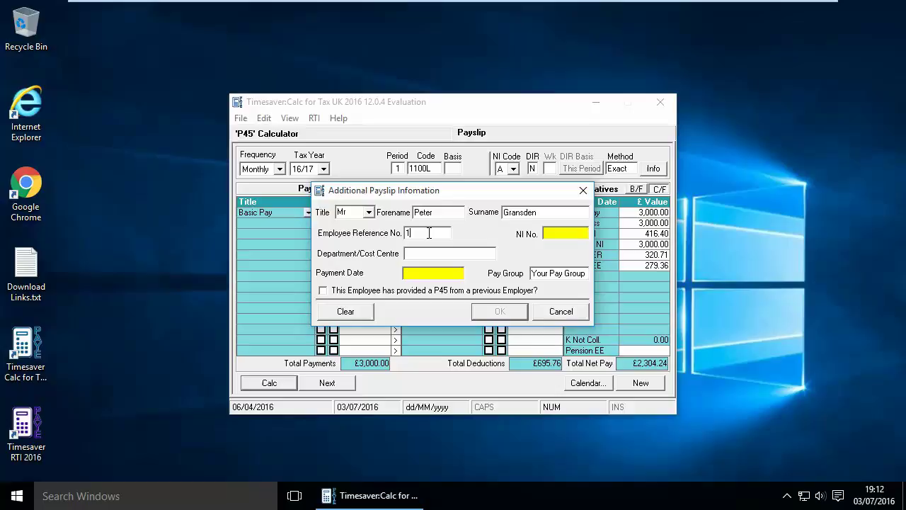
# Step: Add the employee's NI number and payment date, saving it as Payslip No: 1
pyautogui.click(571, 233)
pyautogui.write('AB123456a')
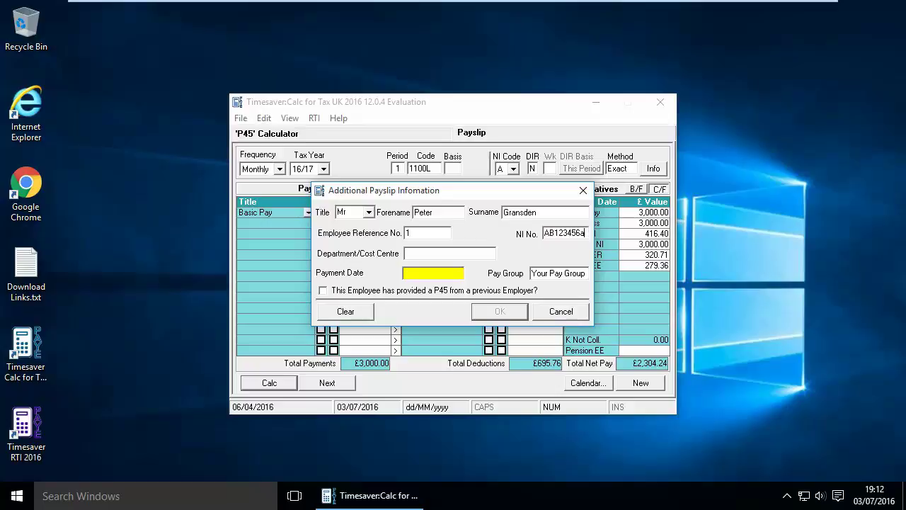
pyautogui.click(460, 253)
pyautogui.click(422, 275)
pyautogui.write('30')
pyautogui.write('/04')
pyautogui.write('/20')
pyautogui.write('1')
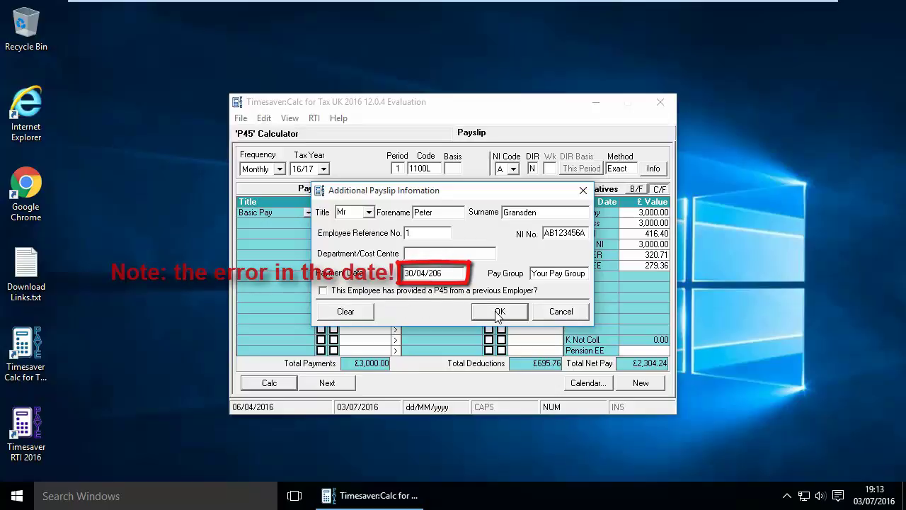
pyautogui.click(497, 313)
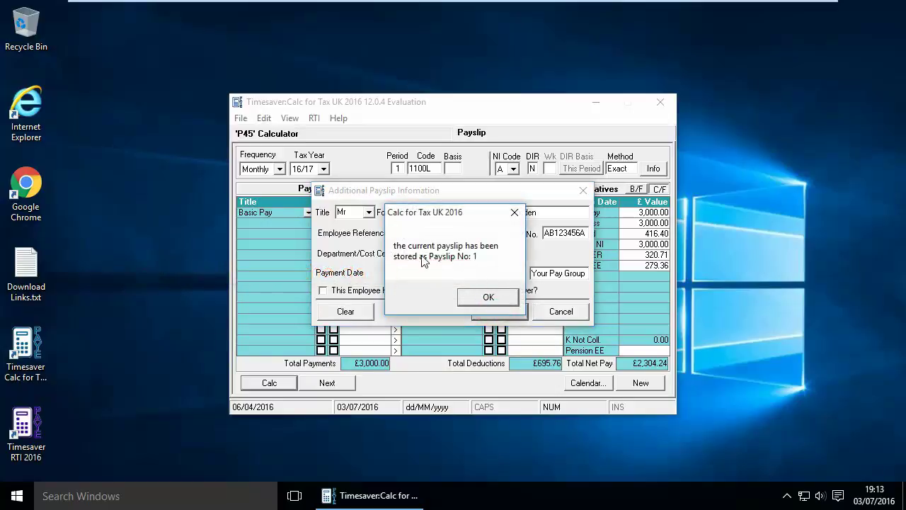
pyautogui.click(480, 296)
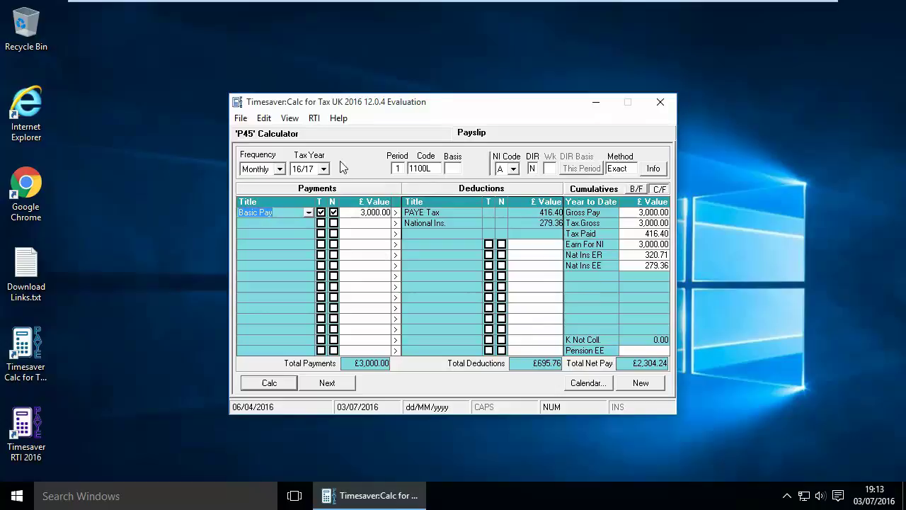
# Step: Launch Timesaver RTI 2016 from the RTI menu and show My Employer Details & Submissions
pyautogui.click(242, 119)
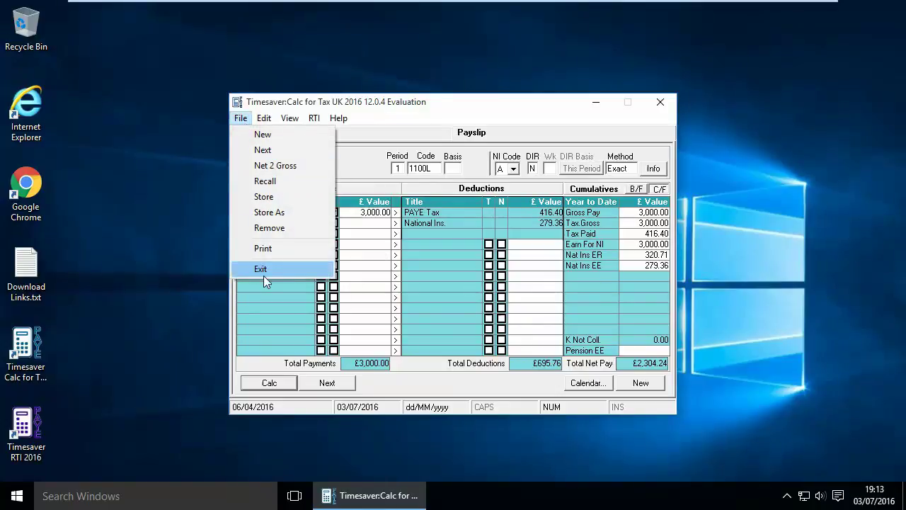
pyautogui.click(456, 106)
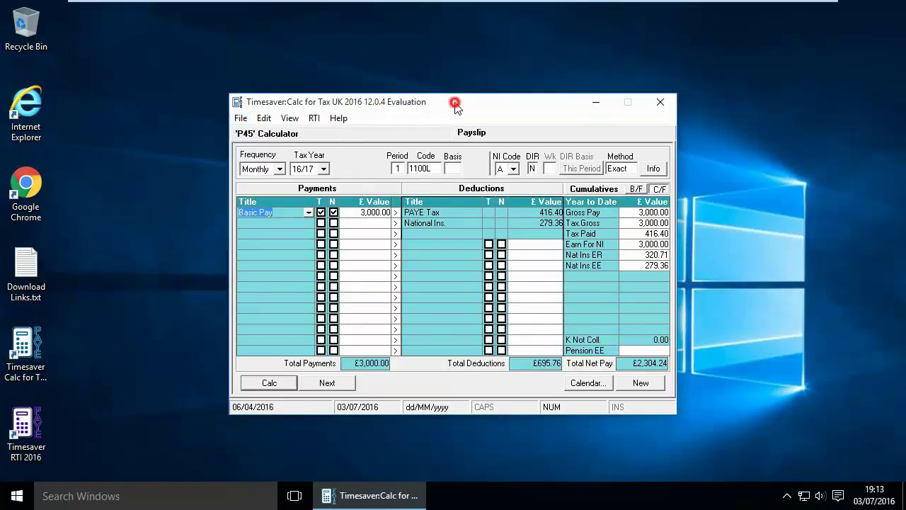
pyautogui.click(314, 119)
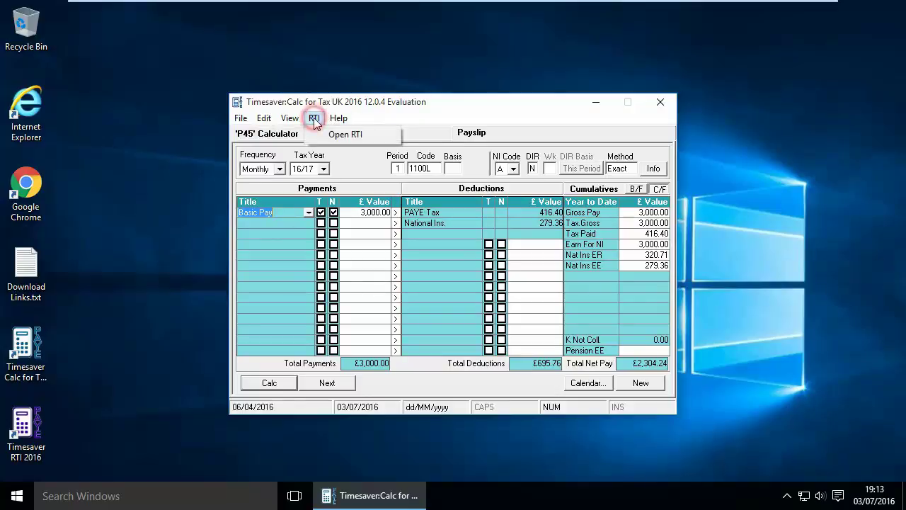
pyautogui.click(346, 136)
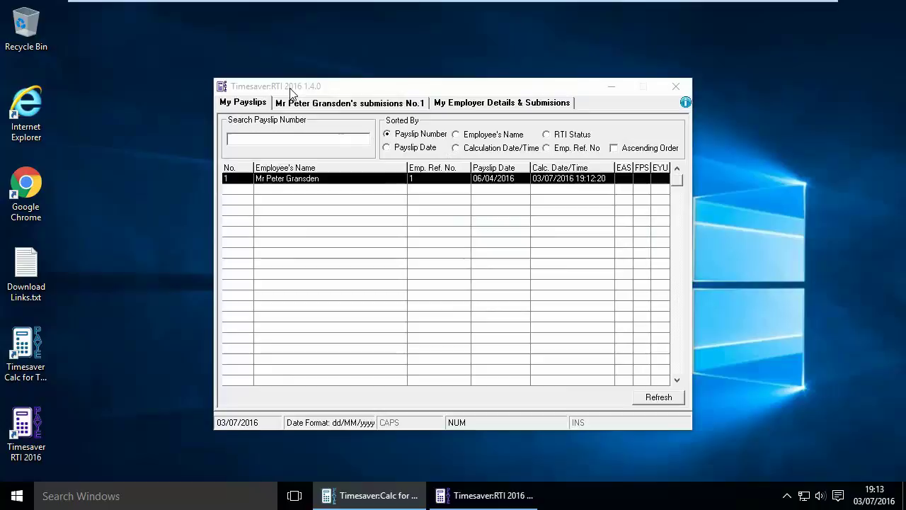
pyautogui.click(36, 428)
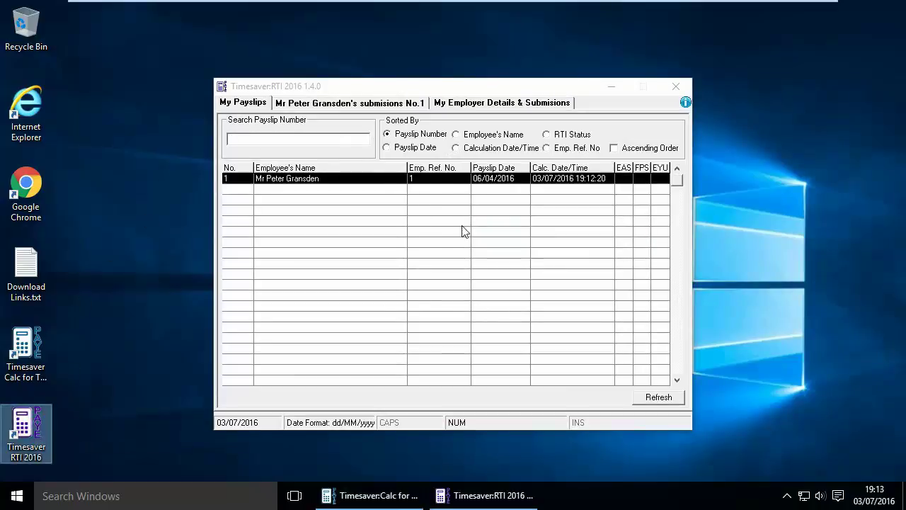
pyautogui.click(432, 86)
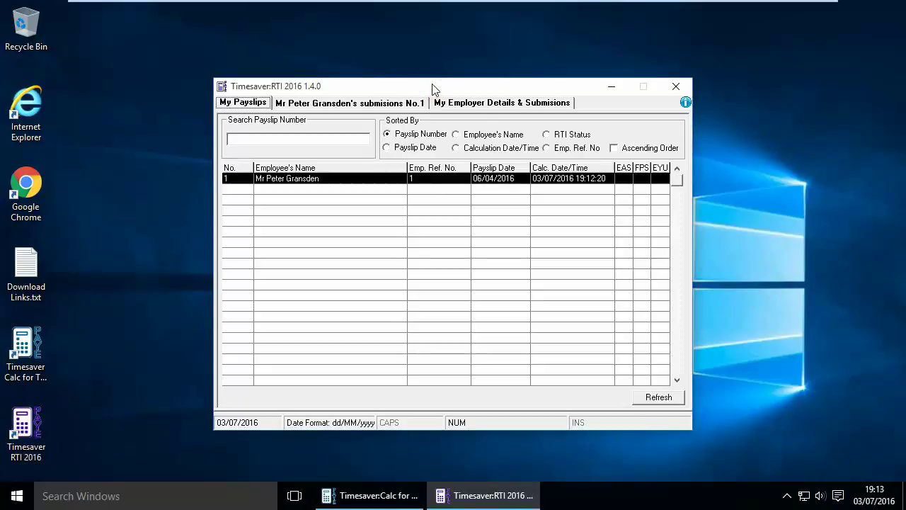
pyautogui.click(484, 105)
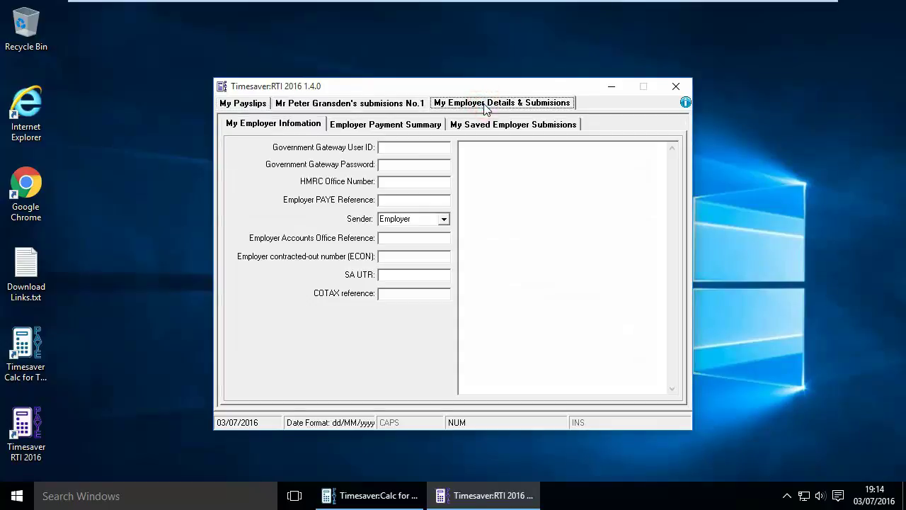
# Step: Enter the Government Gateway user ID and password, and HMRC office number 842
pyautogui.click(393, 146)
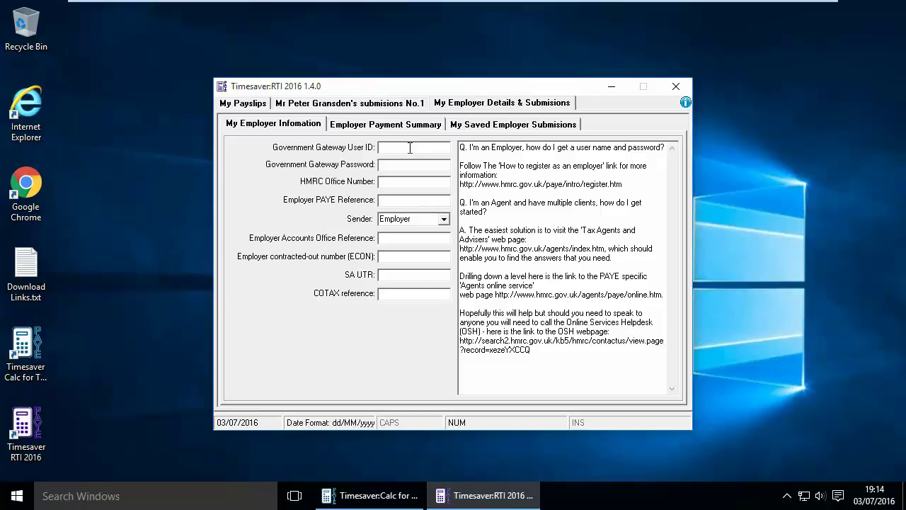
pyautogui.click(403, 148)
pyautogui.write('M')
pyautogui.press('BackSpace')
pyautogui.write('ISV842')
pyautogui.click(412, 164)
pyautogui.write('******')
pyautogui.click(394, 179)
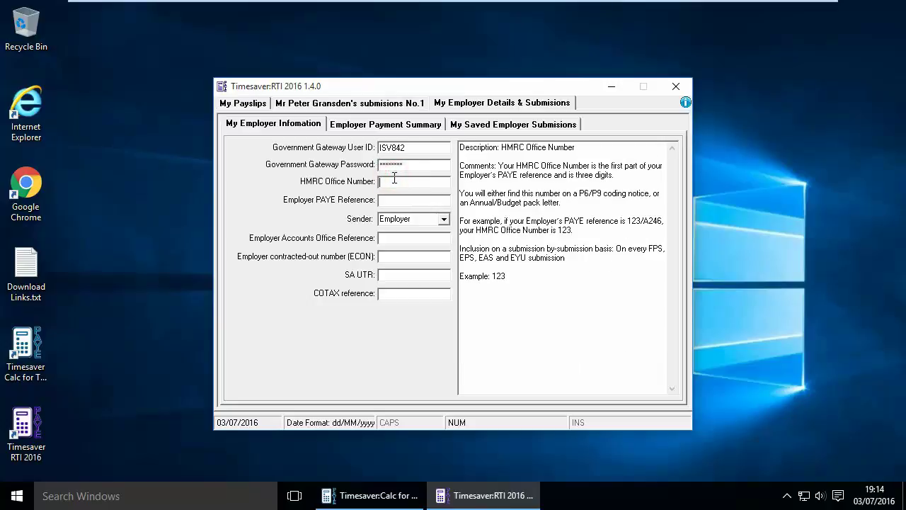
pyautogui.write('842')
# Step: Fill in the PAYE reference, paste the example Accounts Office reference and ECON, and enable Dev Mode
pyautogui.click(425, 201)
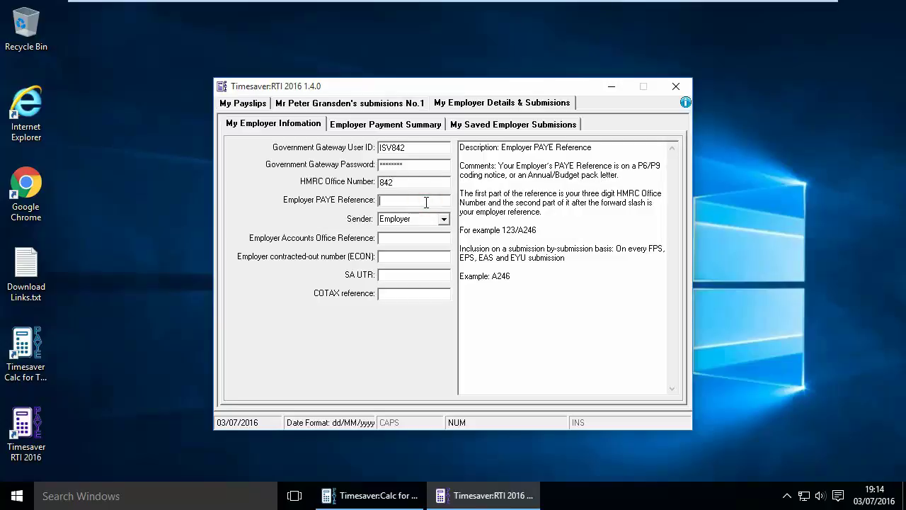
pyautogui.write('a')
pyautogui.press('BackSpace')
pyautogui.write('A842')
pyautogui.click(399, 237)
pyautogui.click(394, 240)
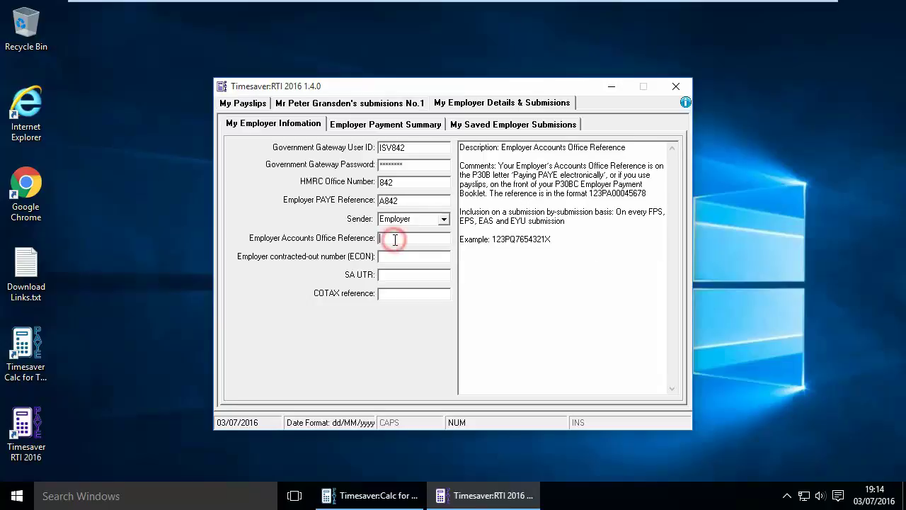
pyautogui.moveTo(552, 239); pyautogui.dragTo(493, 240)
pyautogui.hotkey('ctrl', 'c')
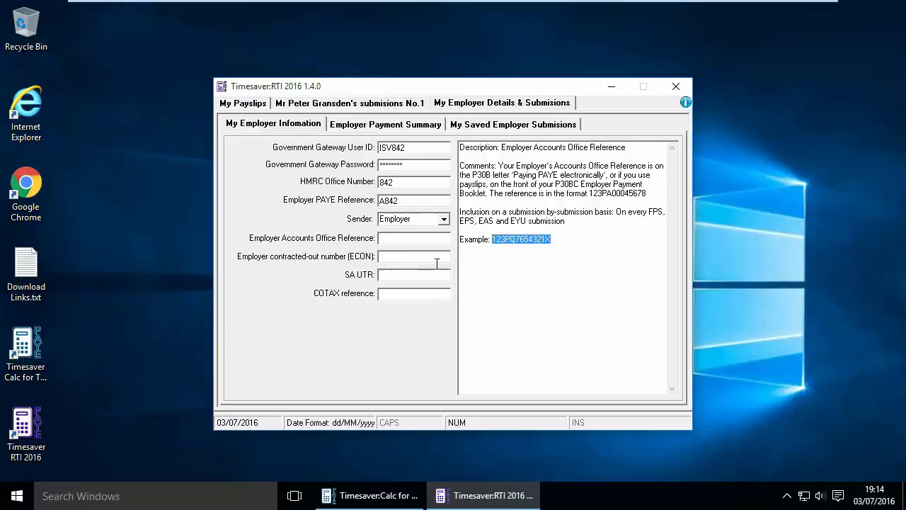
pyautogui.click(399, 239)
pyautogui.hotkey('ctrl', 'v')
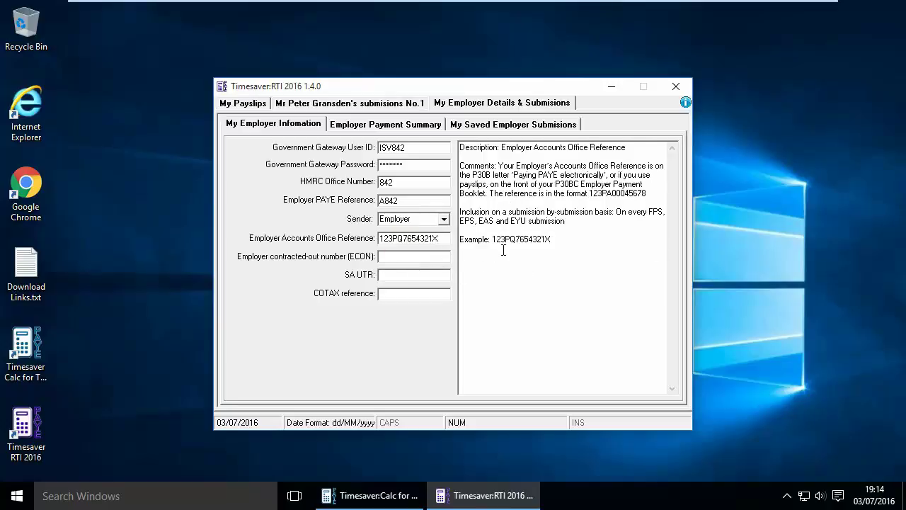
pyautogui.moveTo(437, 257)
pyautogui.moveTo(492, 275); pyautogui.dragTo(532, 276)
pyautogui.hotkey('ctrl', 'c')
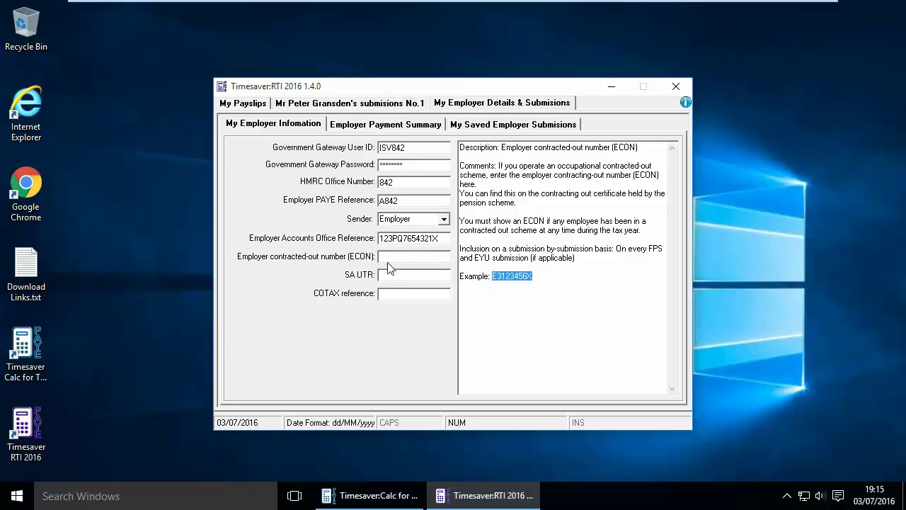
pyautogui.click(396, 256)
pyautogui.hotkey('ctrl', 'v')
pyautogui.hotkey('ctrl', 'shift', 'd')
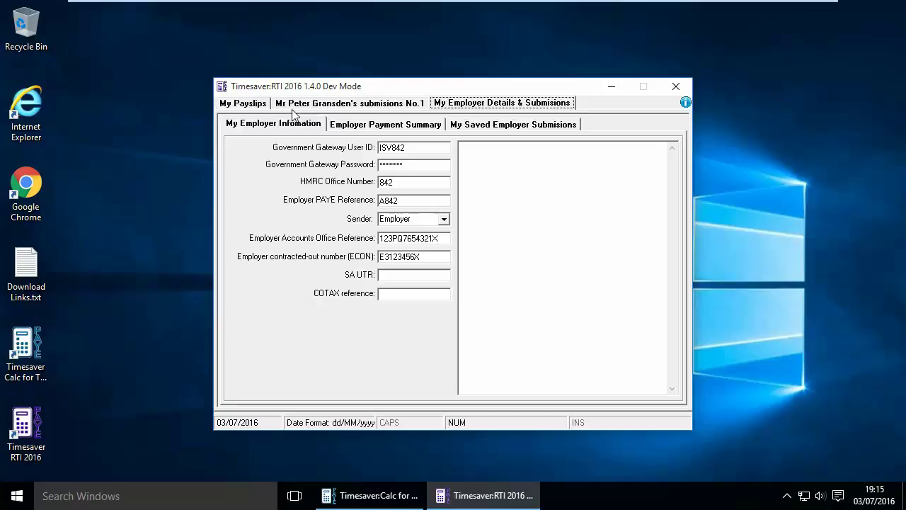
# Step: Show My Payslips and the employee's submission No.1 with its £3,000.00 payslip details
pyautogui.click(239, 104)
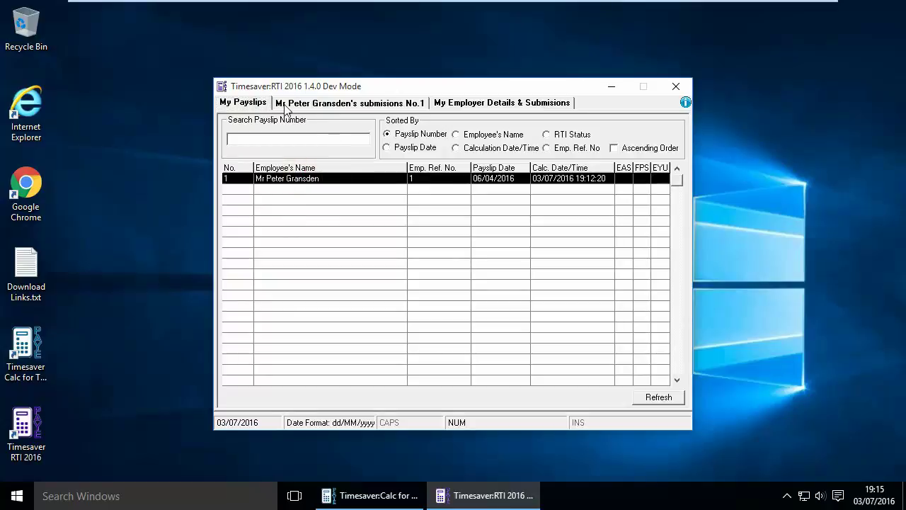
pyautogui.click(343, 104)
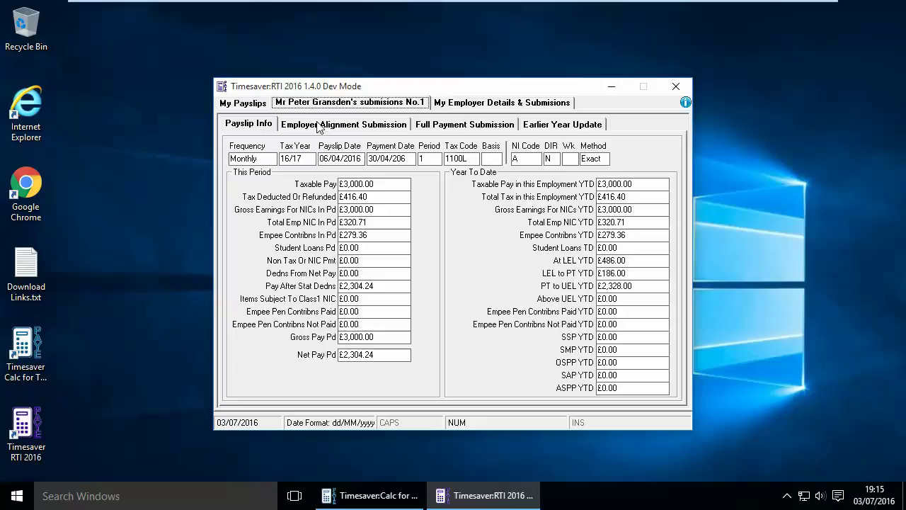
# Step: Navigate to Full Payment Submission > Employee > Employee Details
pyautogui.click(448, 126)
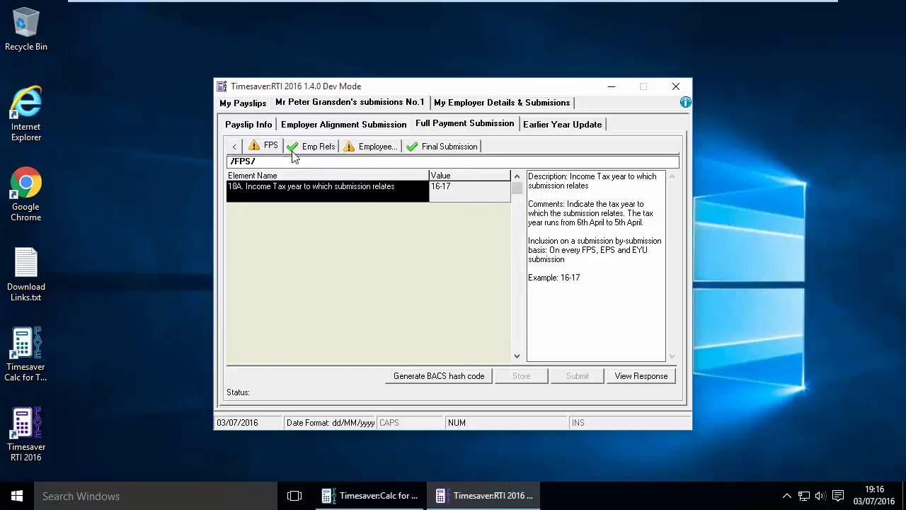
pyautogui.click(372, 146)
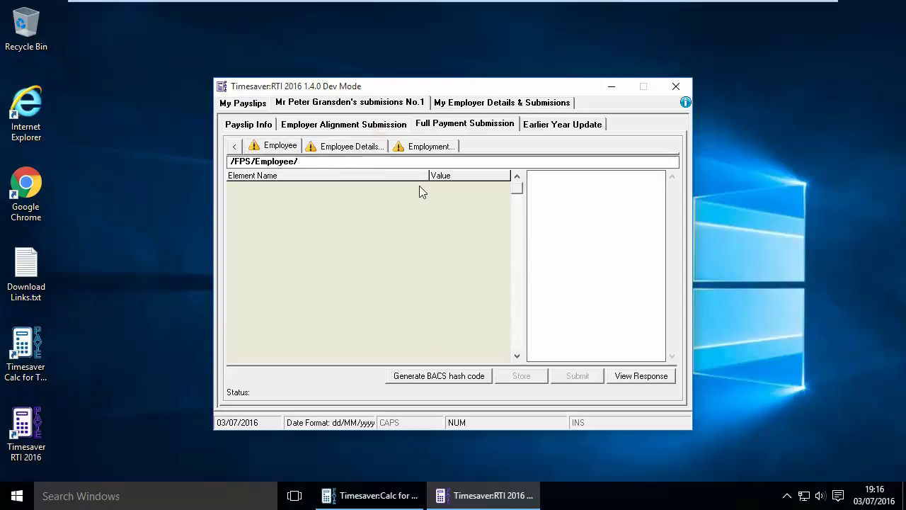
pyautogui.click(348, 146)
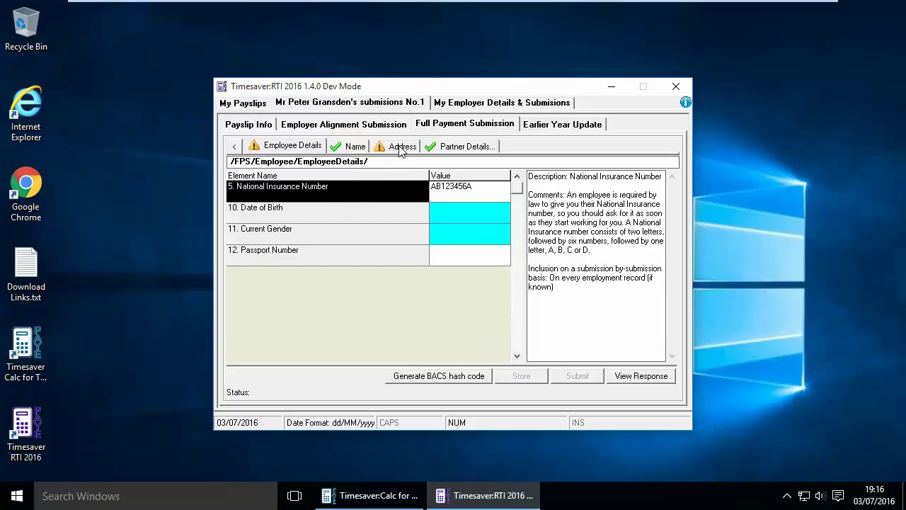
pyautogui.click(453, 213)
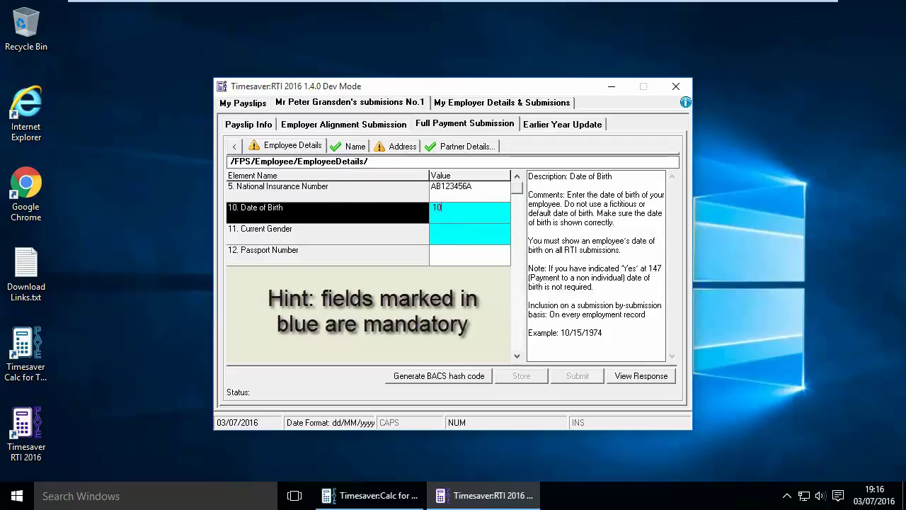
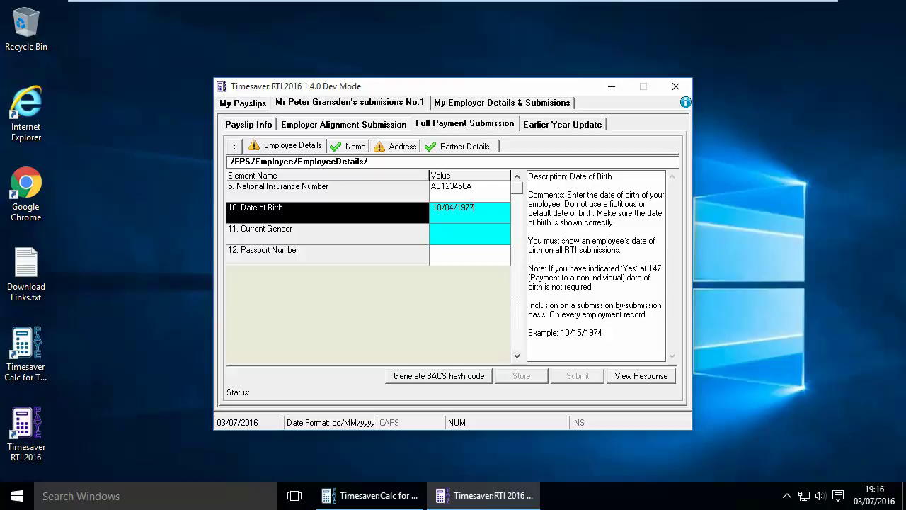
pyautogui.click(445, 232)
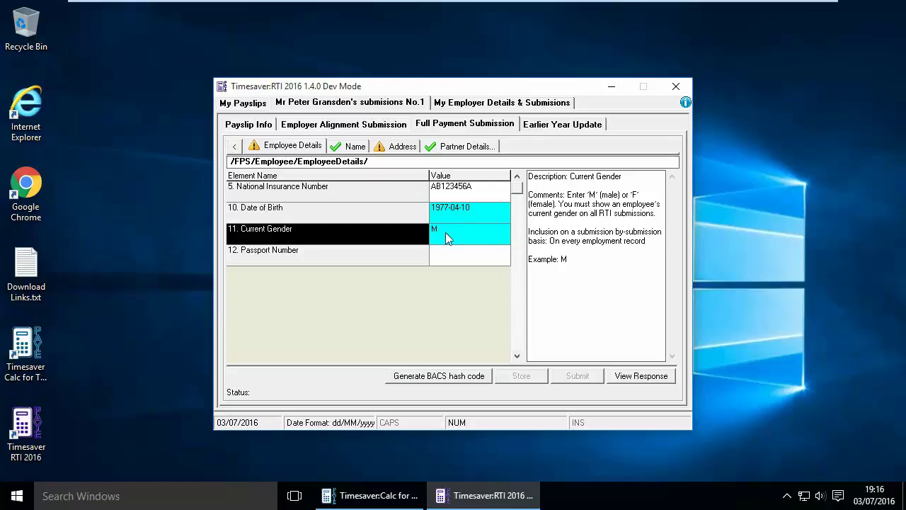
# Step: Fill in the employee's address lines 1 and 2 and UK postcode in the Address section
pyautogui.click(397, 146)
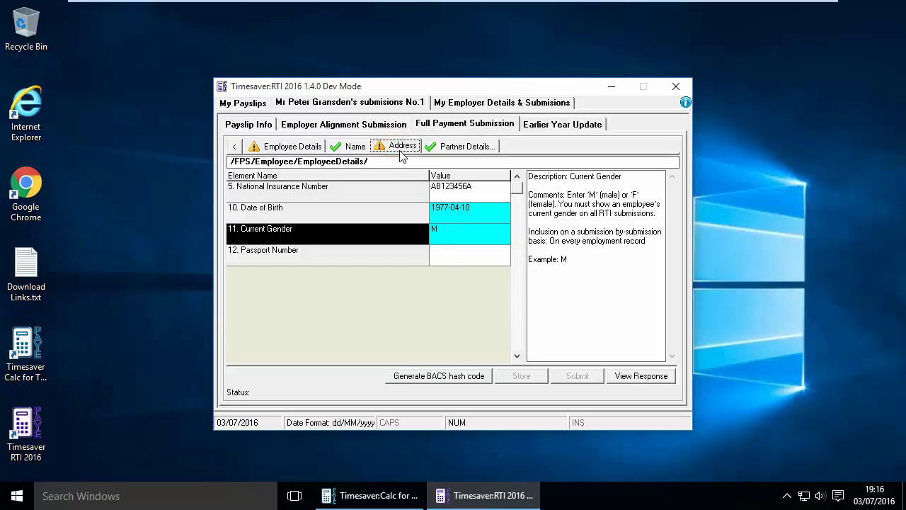
pyautogui.click(441, 190)
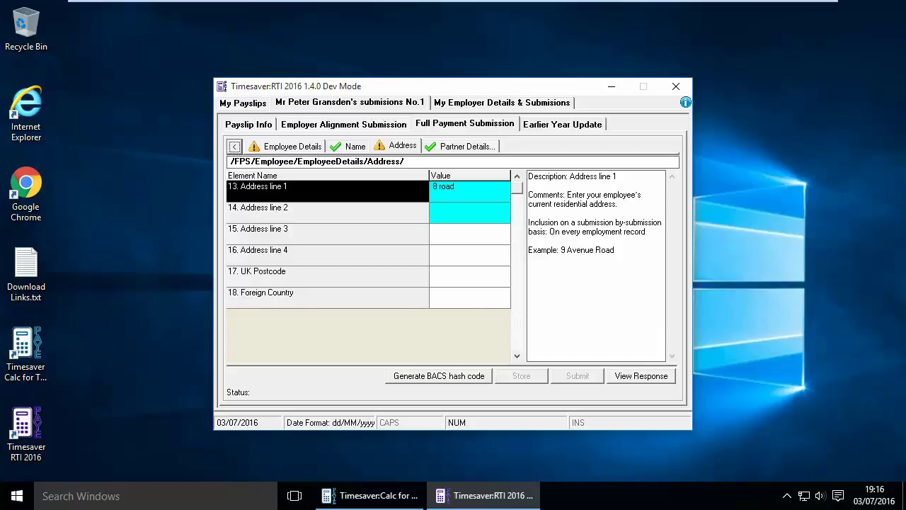
pyautogui.click(451, 206)
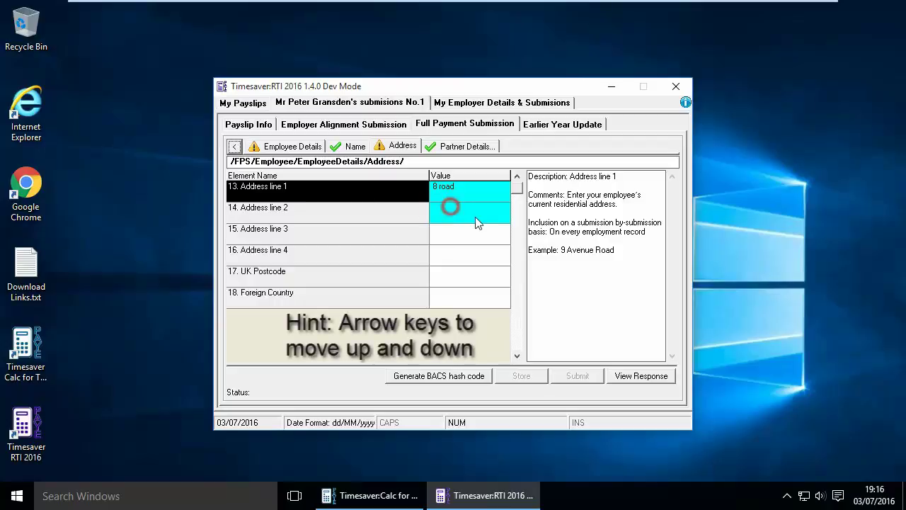
pyautogui.press('Down')
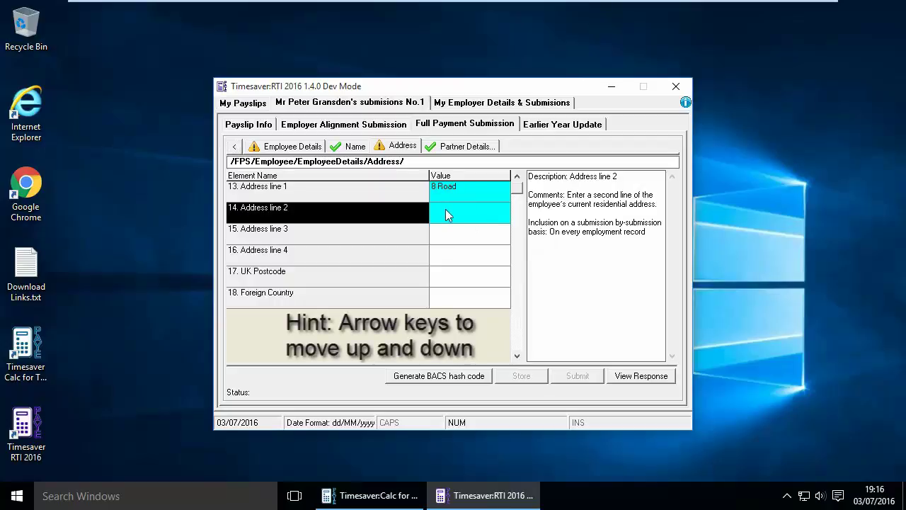
pyautogui.write('br')
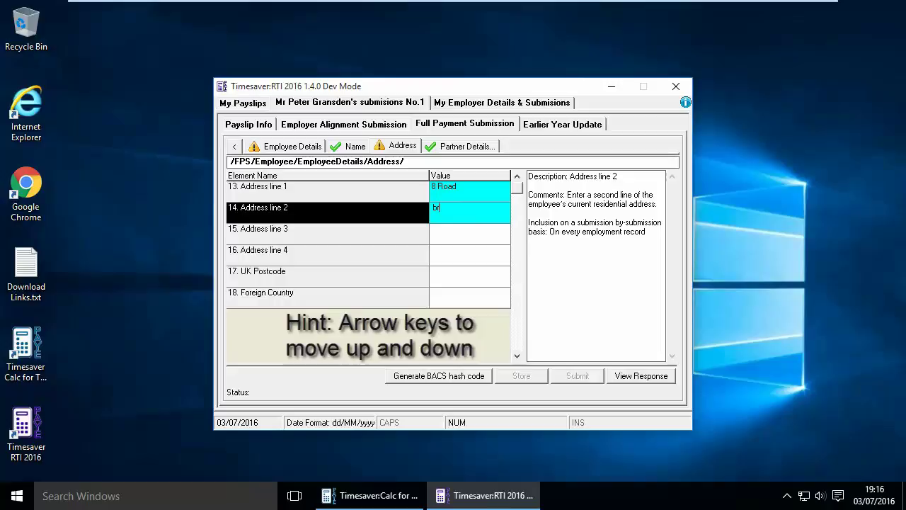
pyautogui.write('acknell')
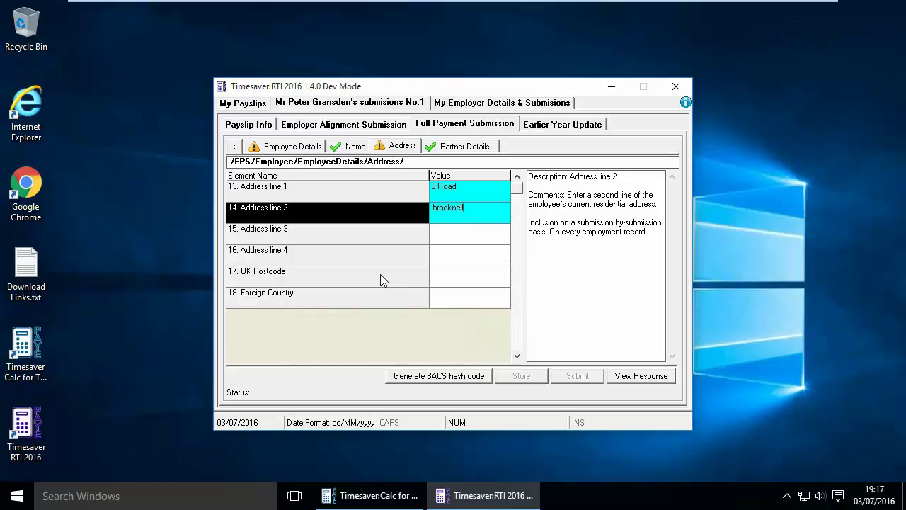
pyautogui.click(453, 281)
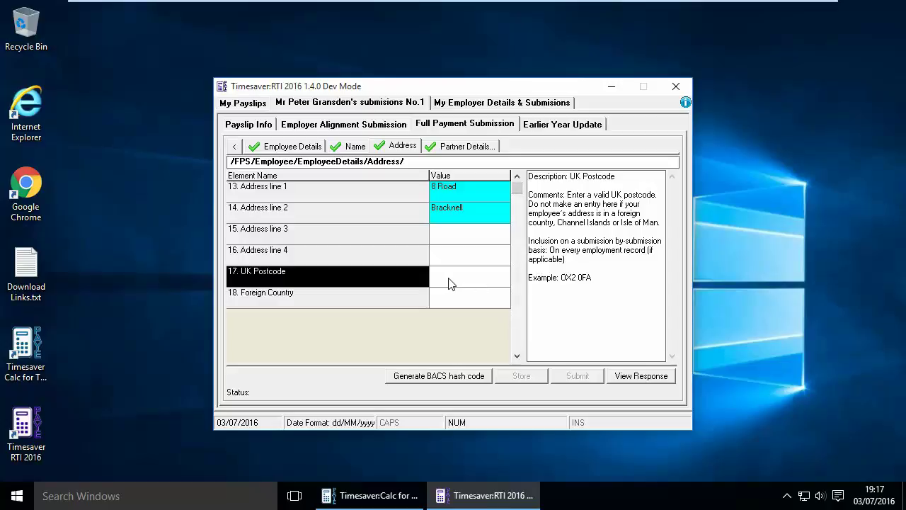
pyautogui.click(448, 277)
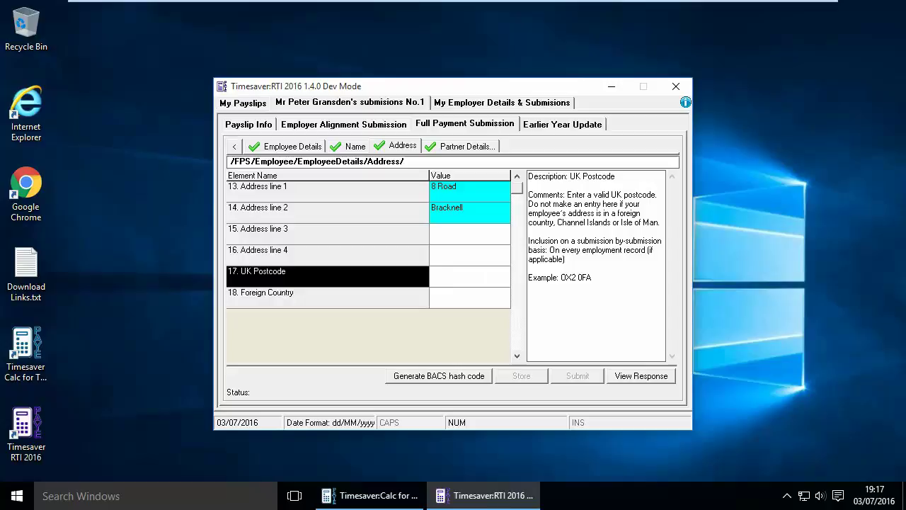
pyautogui.write('rg128ug')
pyautogui.click(486, 259)
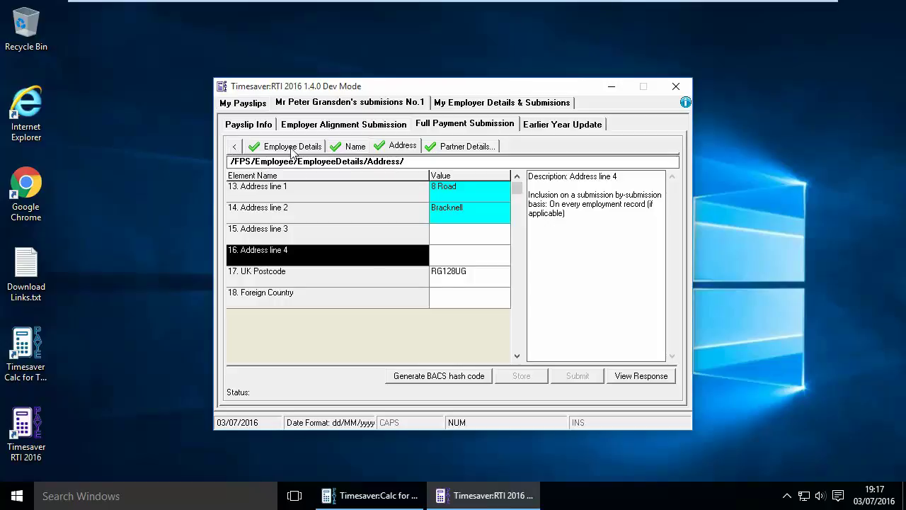
# Step: Under Employment > Payment, set the number of normal hours worked to band B
pyautogui.click(237, 148)
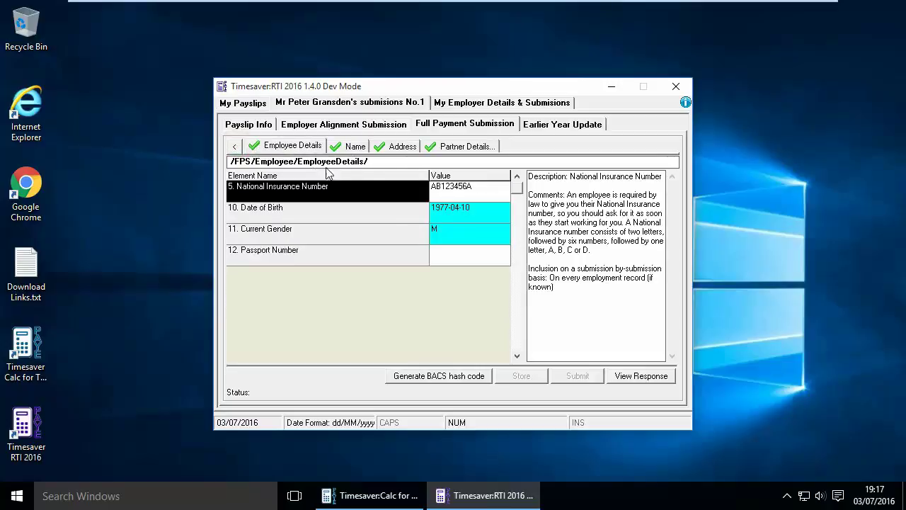
pyautogui.click(236, 148)
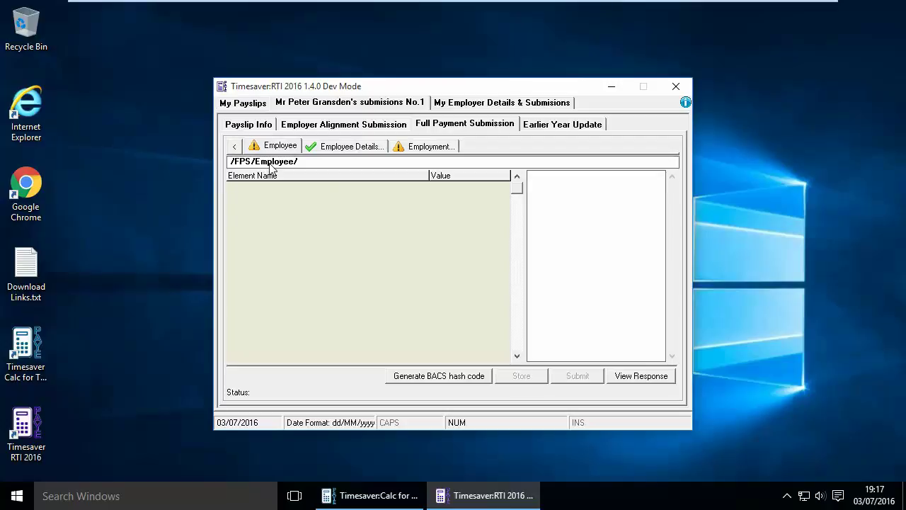
pyautogui.click(427, 149)
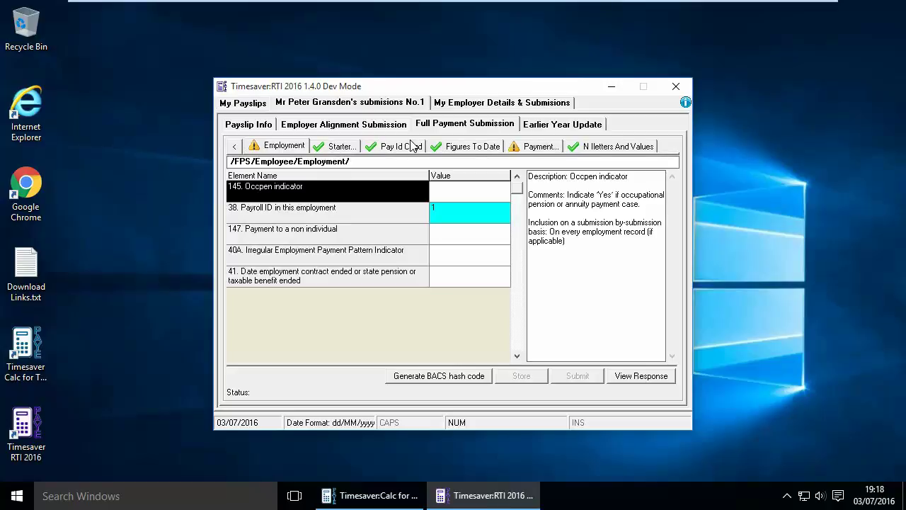
pyautogui.click(534, 149)
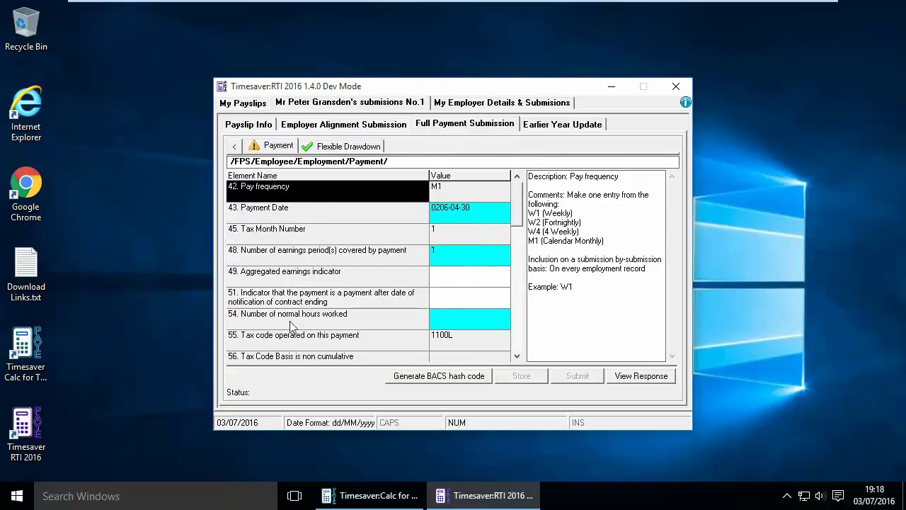
pyautogui.click(453, 325)
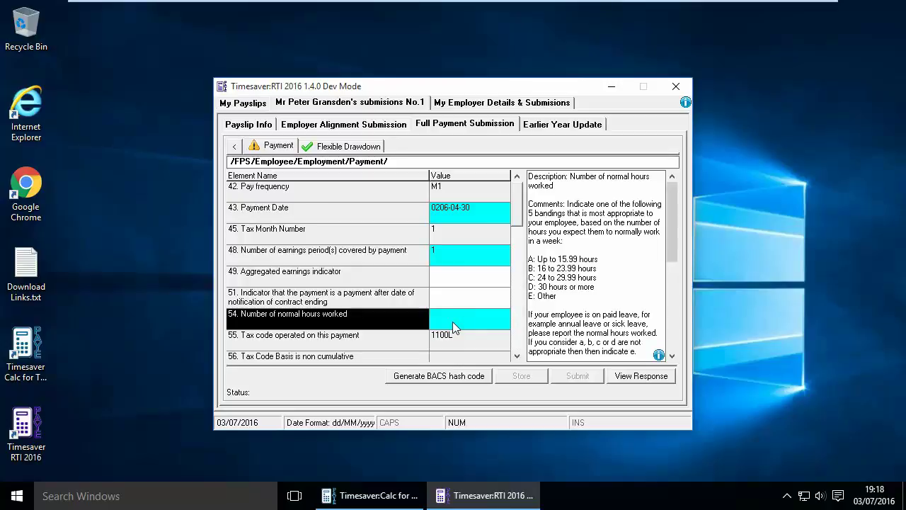
pyautogui.press('Return')
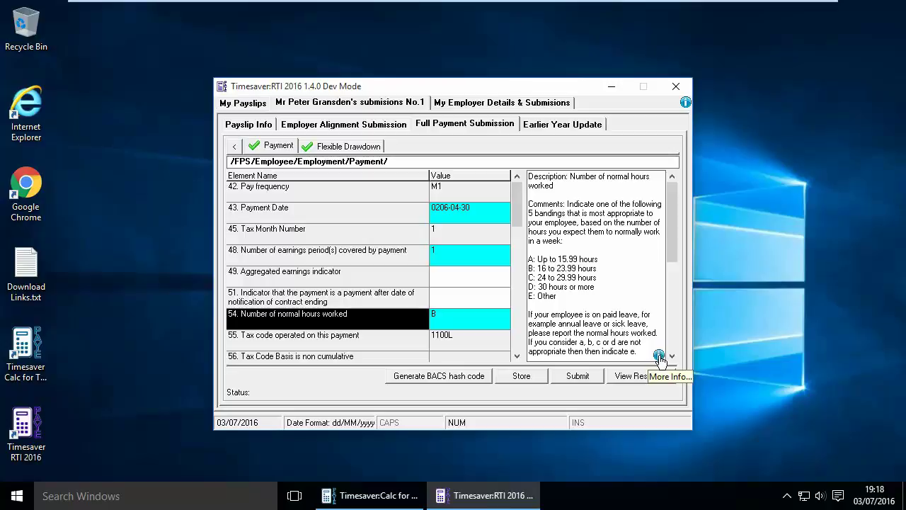
pyautogui.scroll(-5, 638, 322)
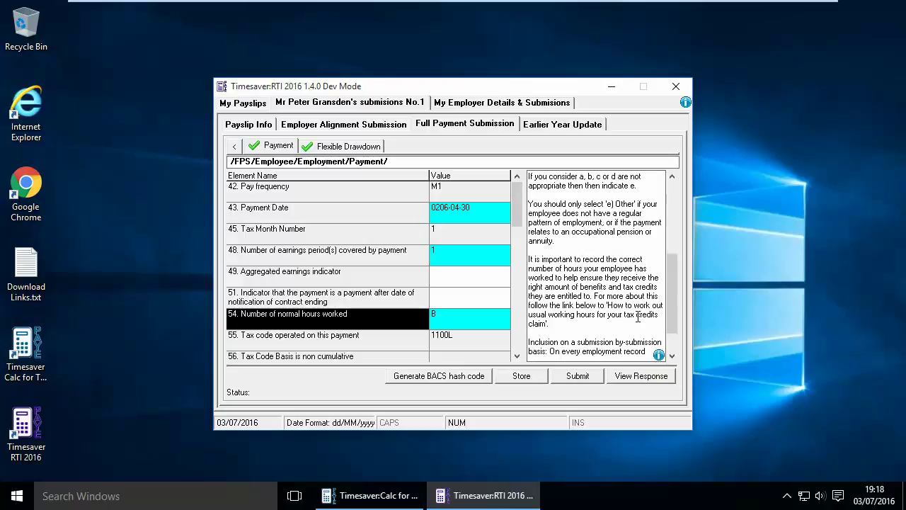
pyautogui.scroll(5, 638, 319)
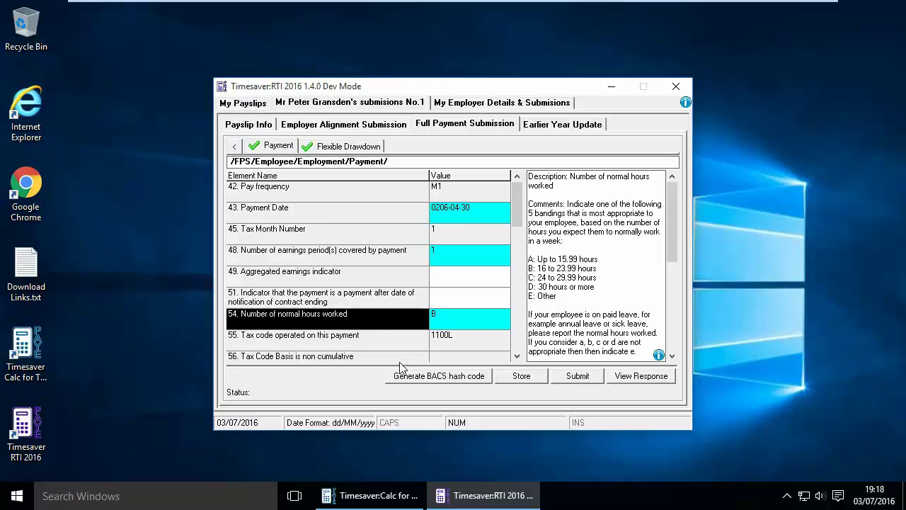
pyautogui.click(435, 378)
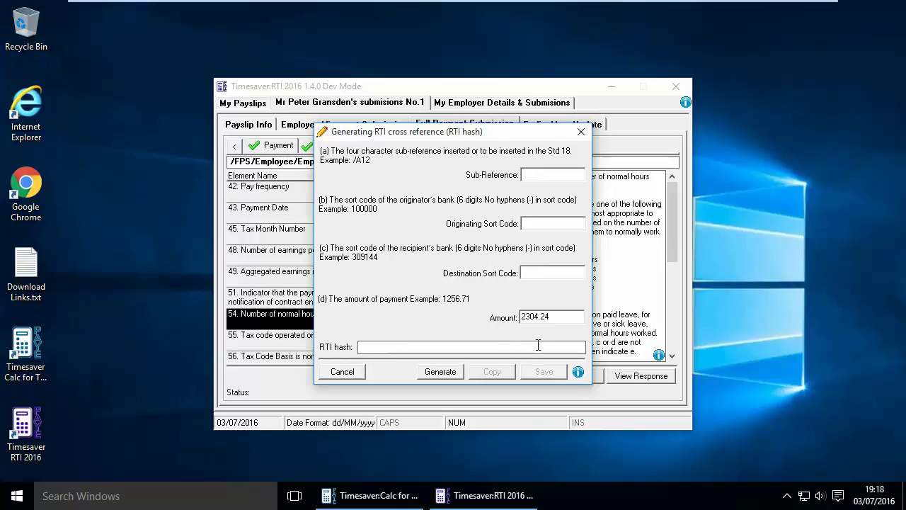
pyautogui.click(343, 371)
pyautogui.scroll(-3, 482, 237)
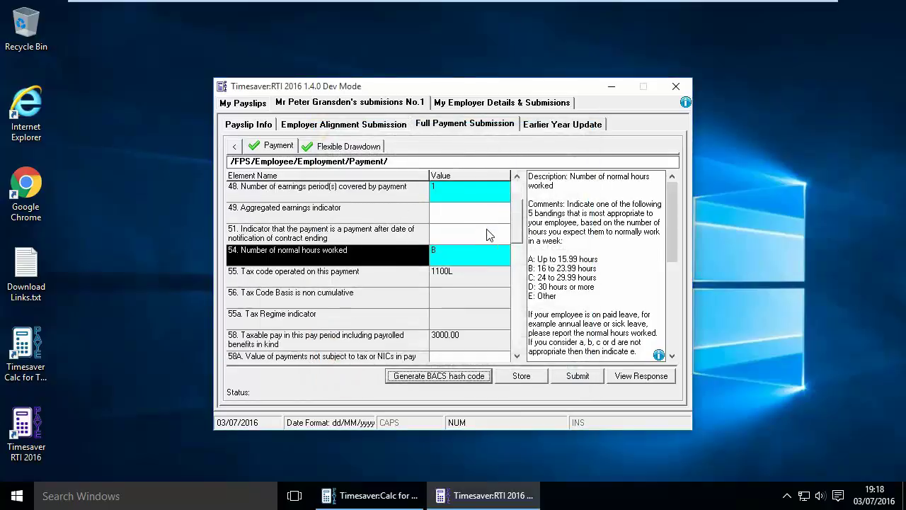
pyautogui.scroll(-5, 488, 237)
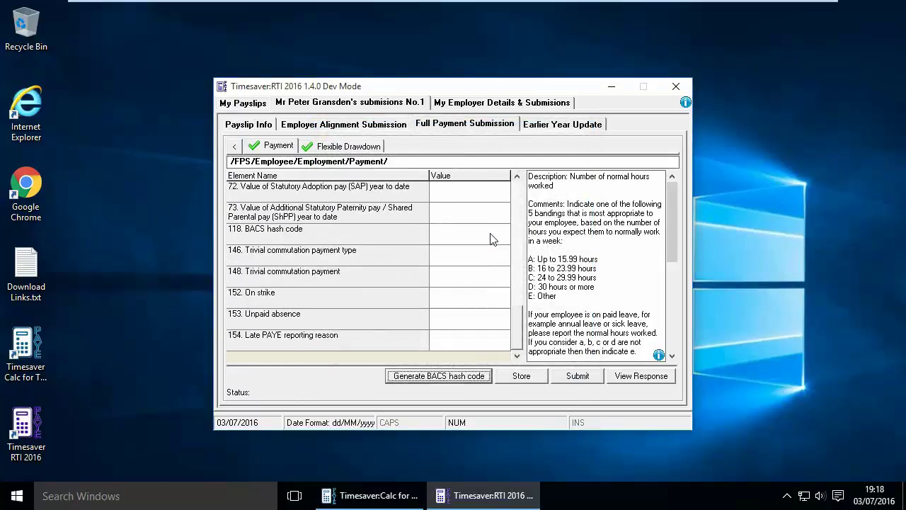
pyautogui.scroll(2, 489, 256)
pyautogui.scroll(7, 488, 252)
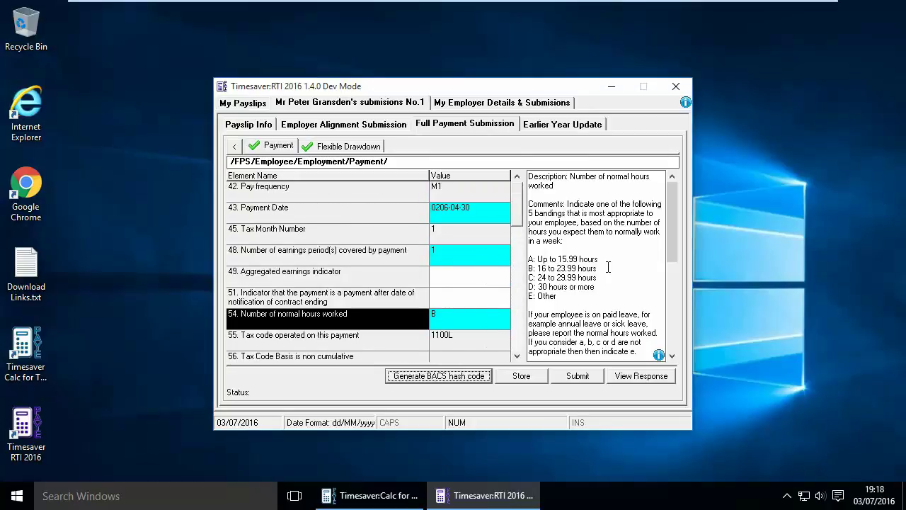
# Step: Submit the FPS to the Live Gateway; it fails because payment date 0206-04-30 is too small
pyautogui.click(580, 377)
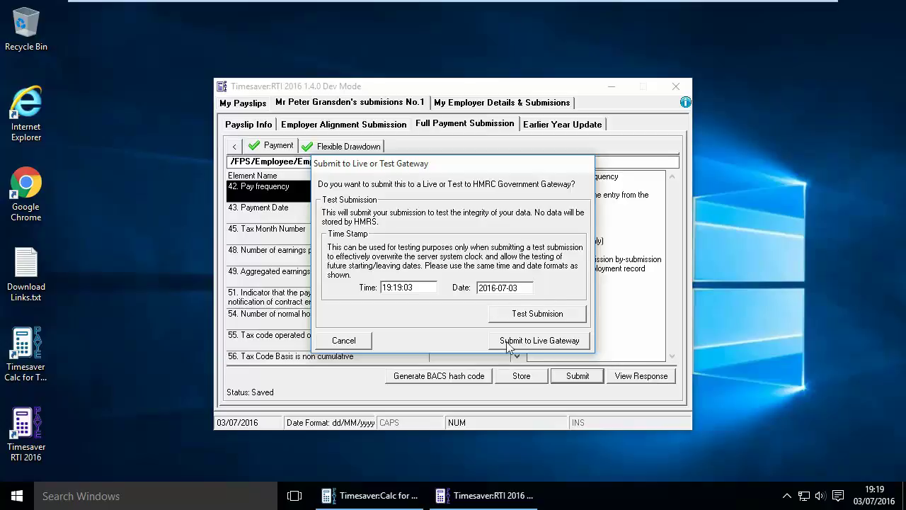
pyautogui.click(539, 342)
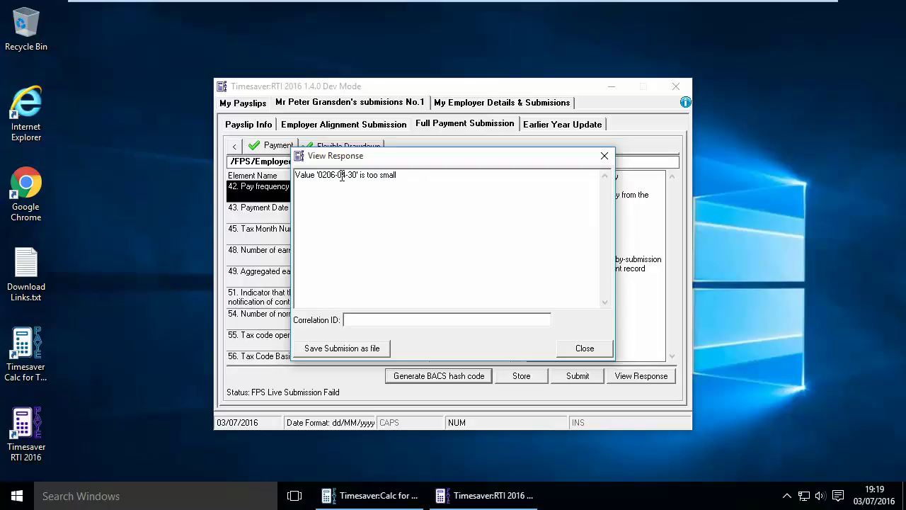
# Step: Dismiss HMRC's error and correct the Payment Date from 0206-04-30 to 2016-04-30
pyautogui.click(586, 348)
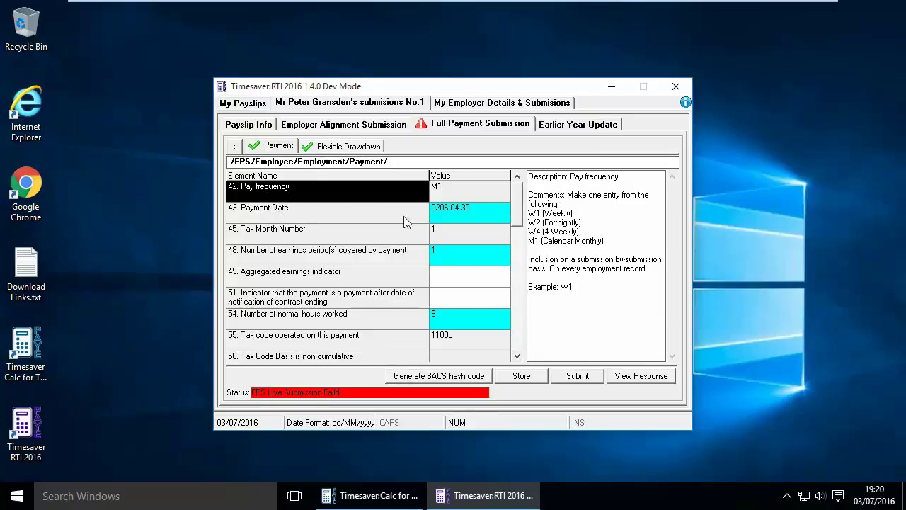
pyautogui.click(441, 218)
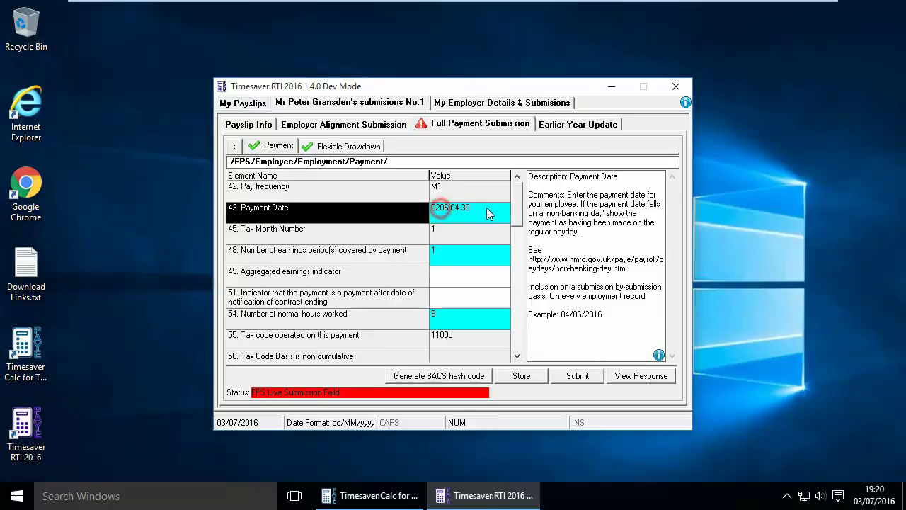
pyautogui.click(445, 211)
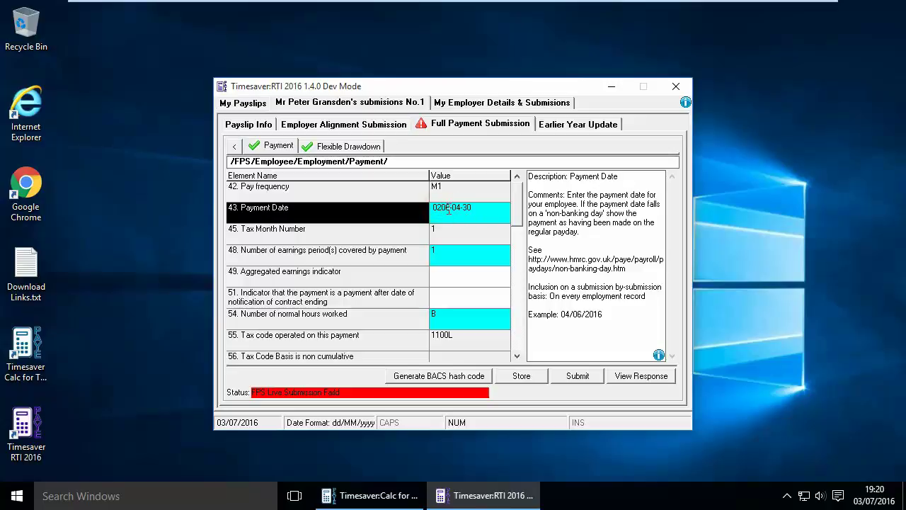
pyautogui.click(442, 207)
pyautogui.doubleClick(442, 207)
pyautogui.write('2016')
pyautogui.click(469, 235)
pyautogui.click(469, 234)
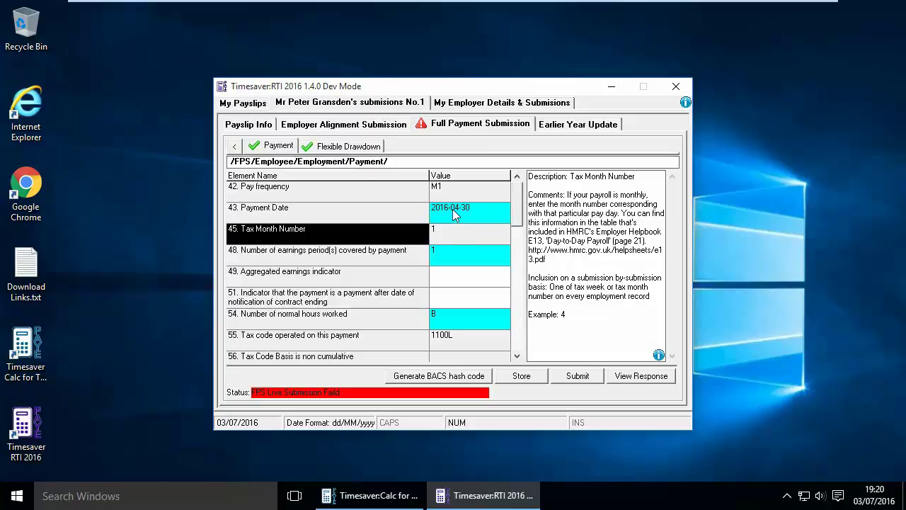
# Step: Resend the corrected Full Payment Submission to HMRC's live gateway
pyautogui.click(578, 377)
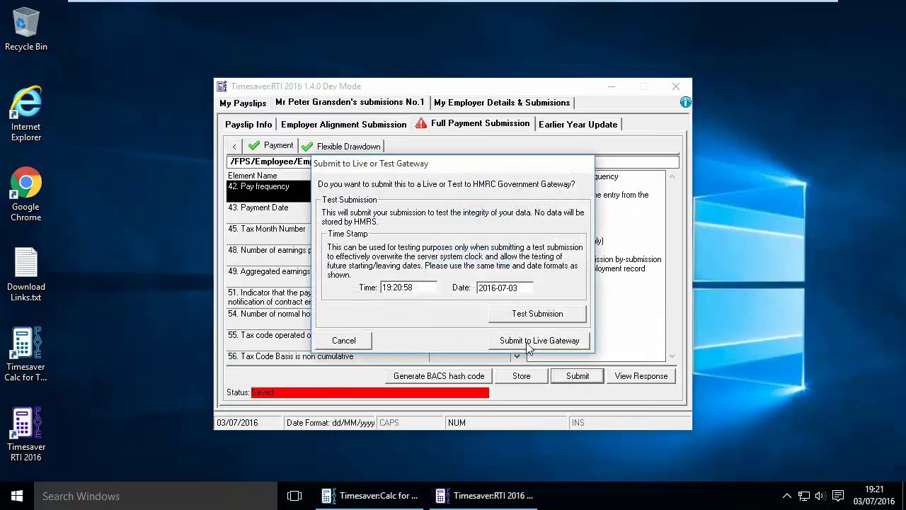
pyautogui.click(527, 343)
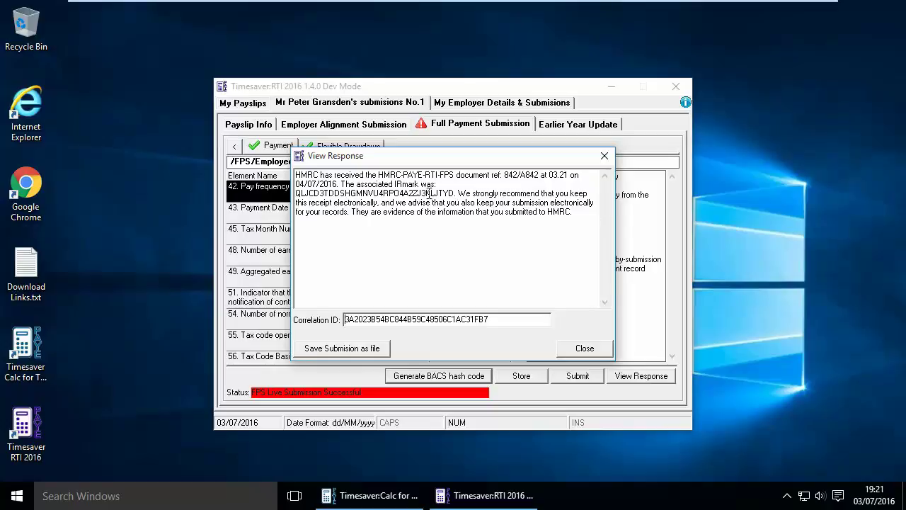
# Step: Close HMRC's receipt and check payslip 1 appears in My Payslips
pyautogui.click(586, 349)
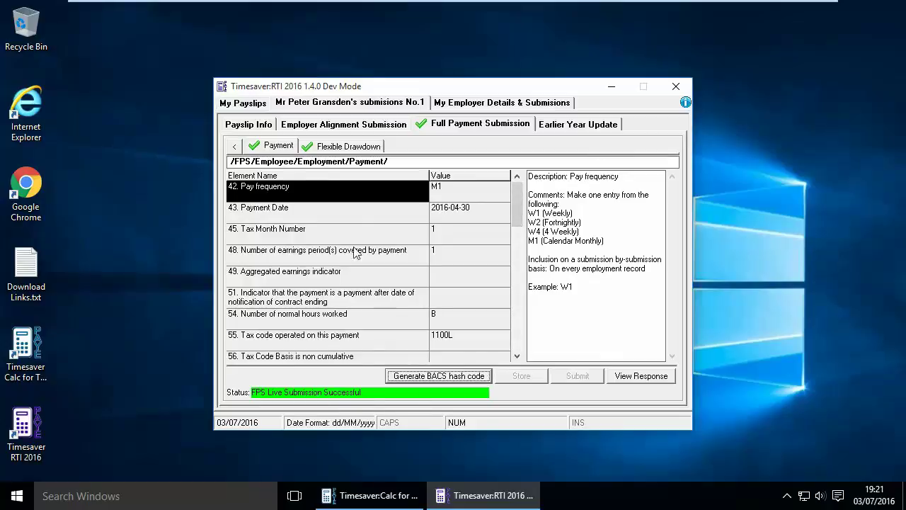
pyautogui.click(255, 124)
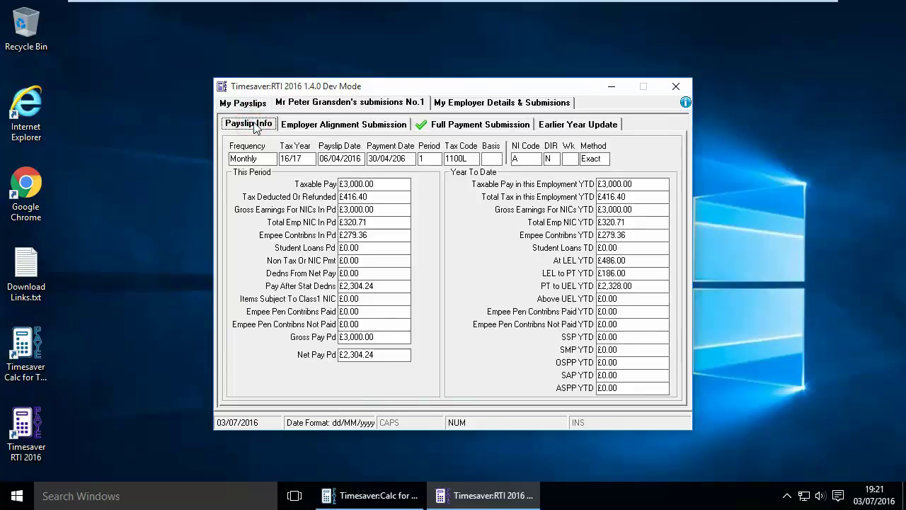
pyautogui.click(245, 104)
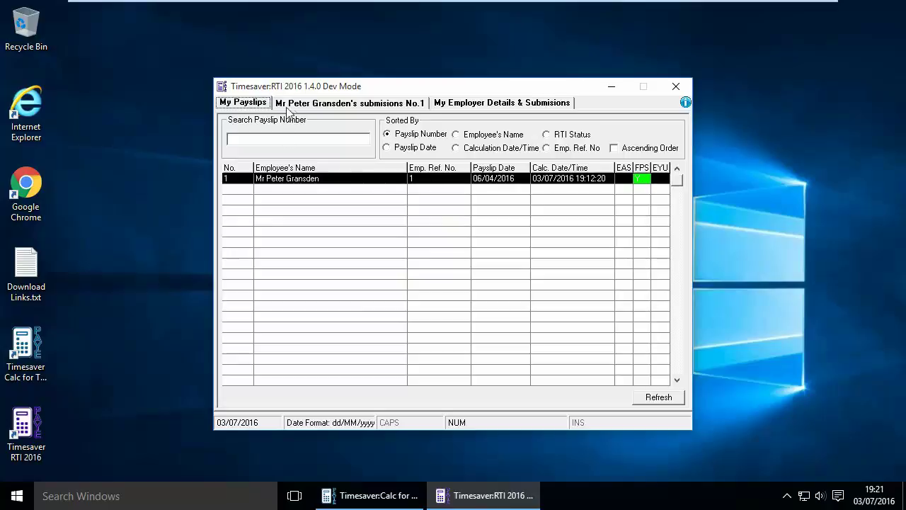
# Step: Confirm the Full Payment Submission response reads FPS Live Submission Successful
pyautogui.click(318, 106)
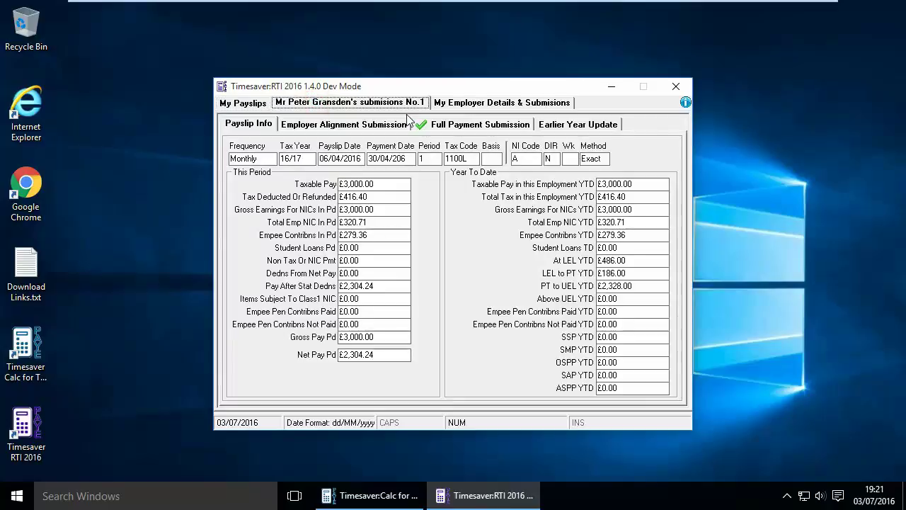
pyautogui.click(464, 128)
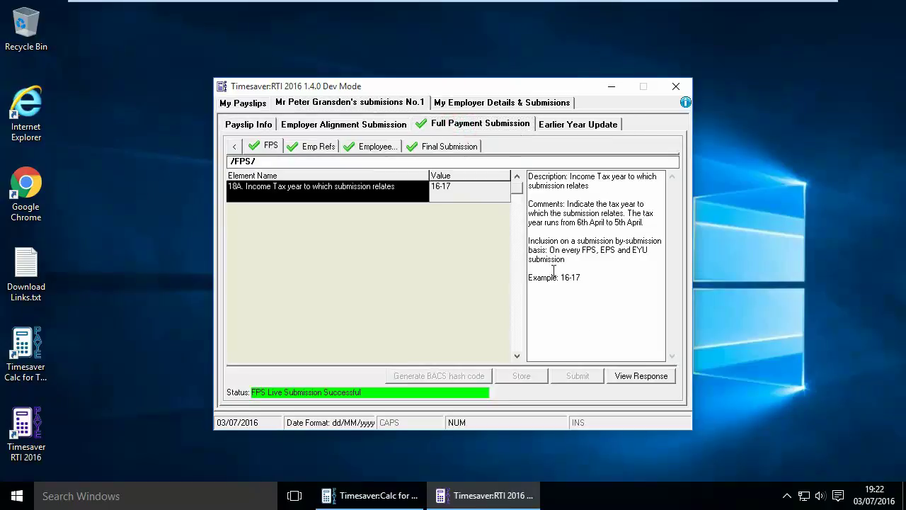
pyautogui.click(639, 379)
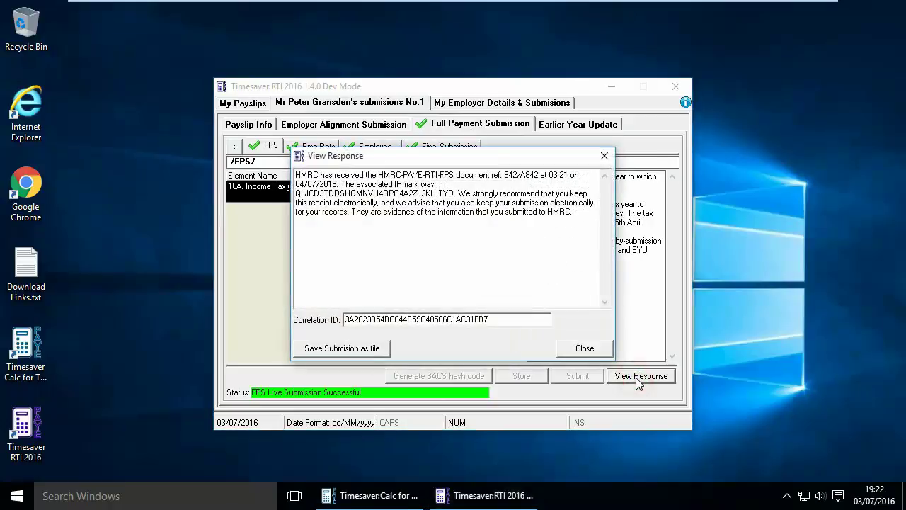
pyautogui.click(585, 348)
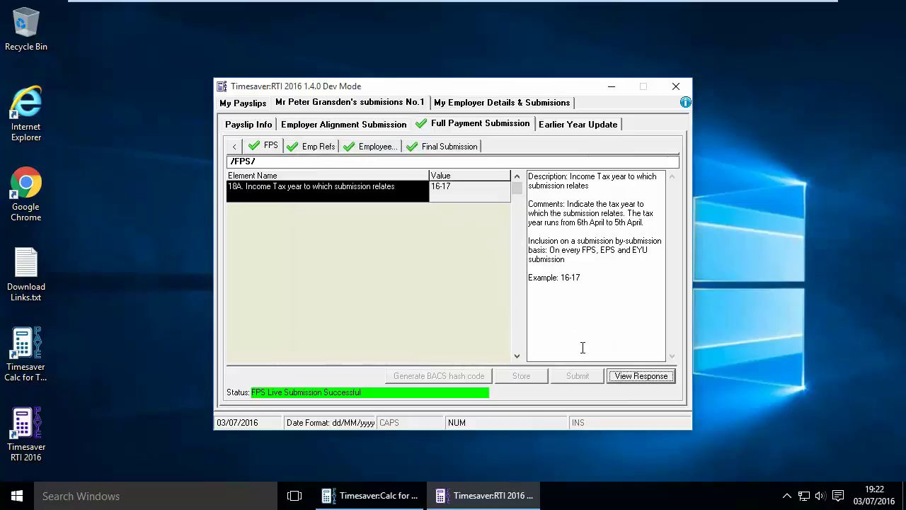